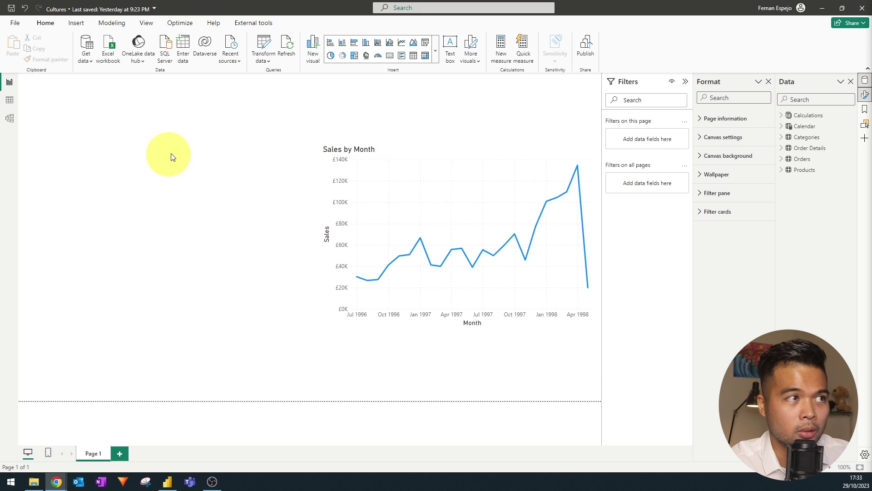
# Step: Open the model view and examine the cultures defined in the semantic model and the options available for them
pyautogui.click(11, 123)
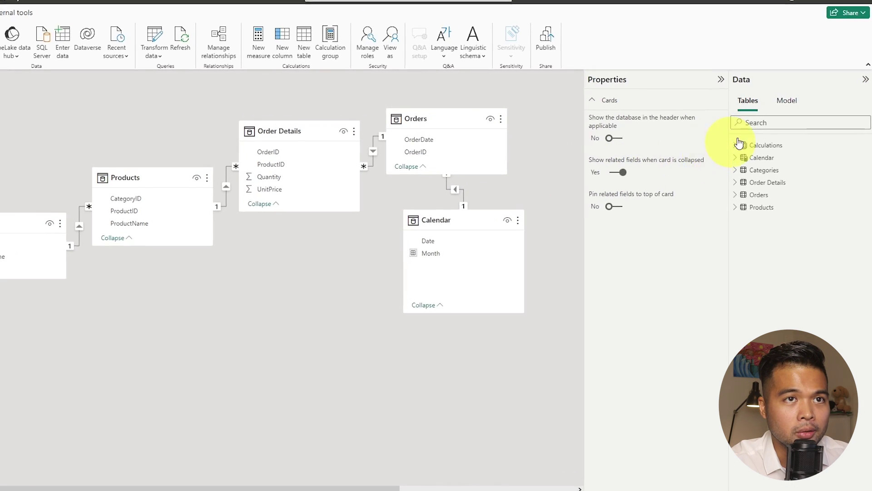
pyautogui.click(786, 100)
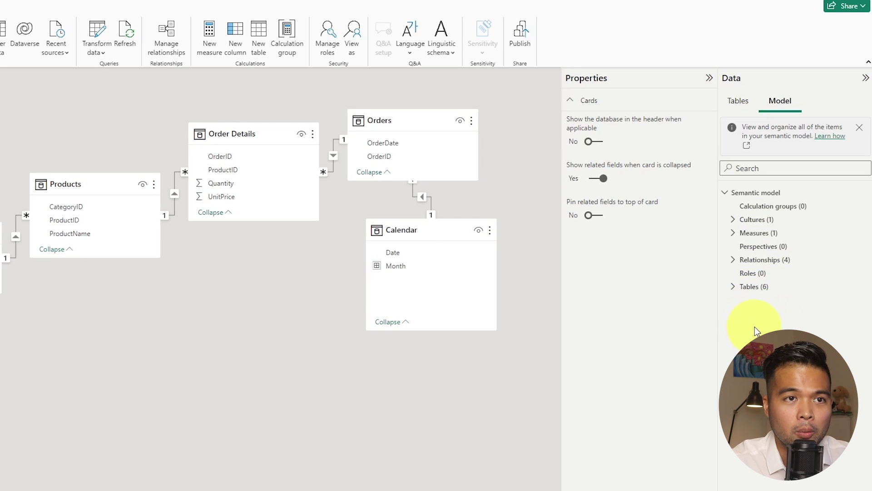
pyautogui.click(733, 220)
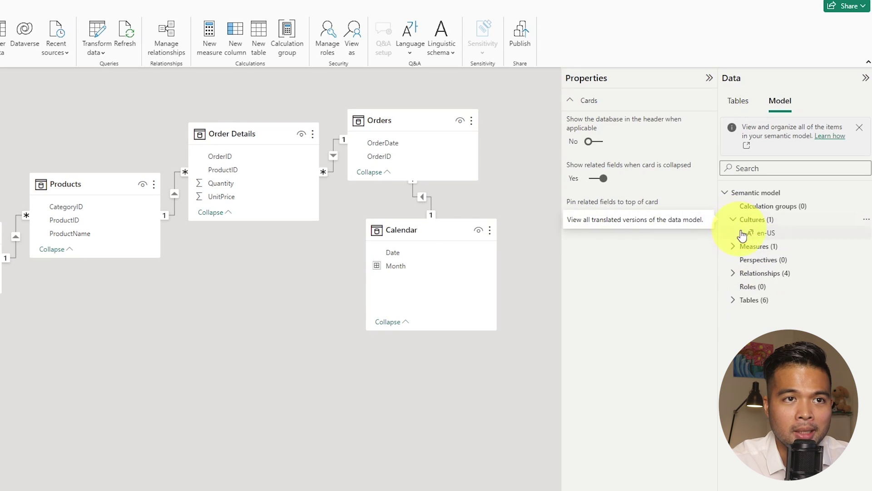
pyautogui.rightClick(767, 221)
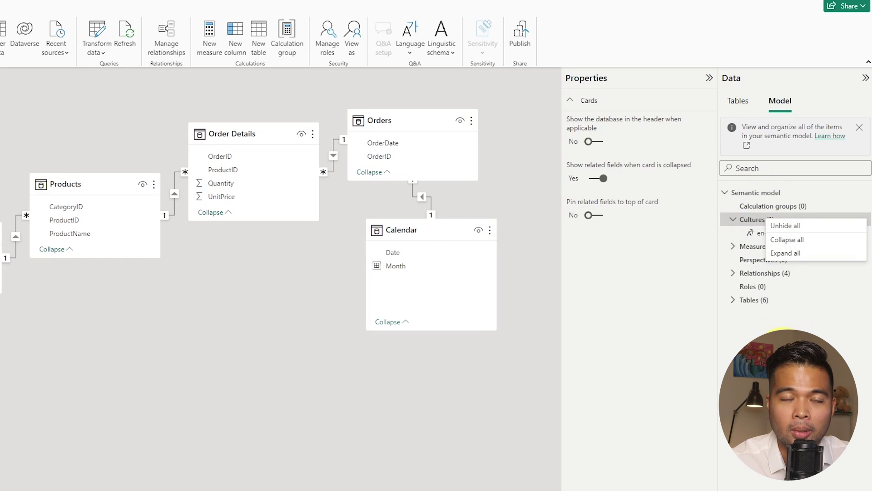
pyautogui.press('Escape')
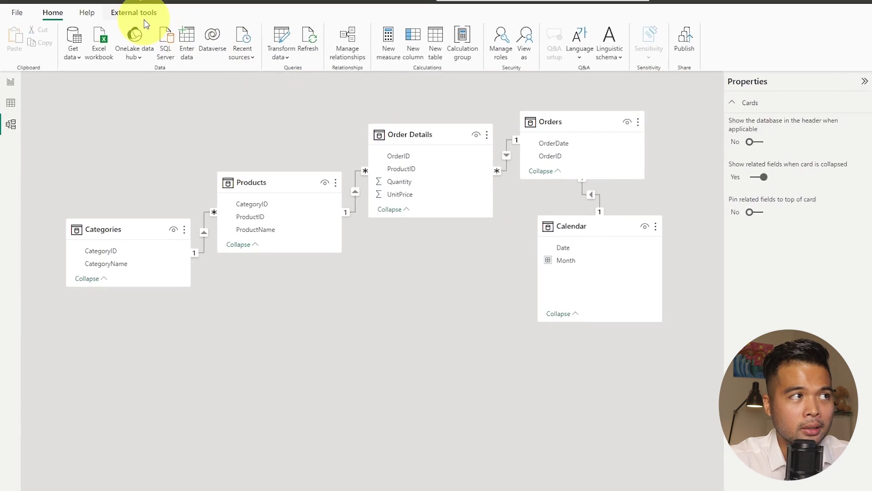
# Step: Launch Tabular Editor as an external tool for this model and move its window fully into view
pyautogui.click(145, 18)
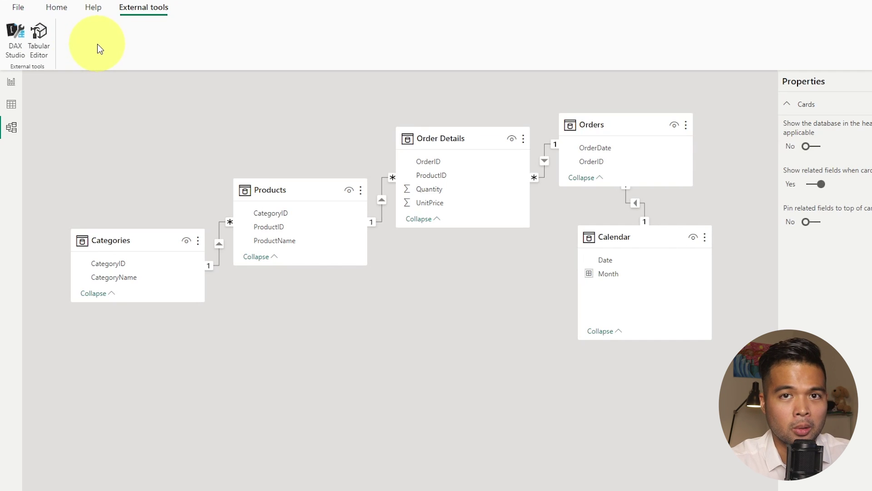
pyautogui.click(45, 43)
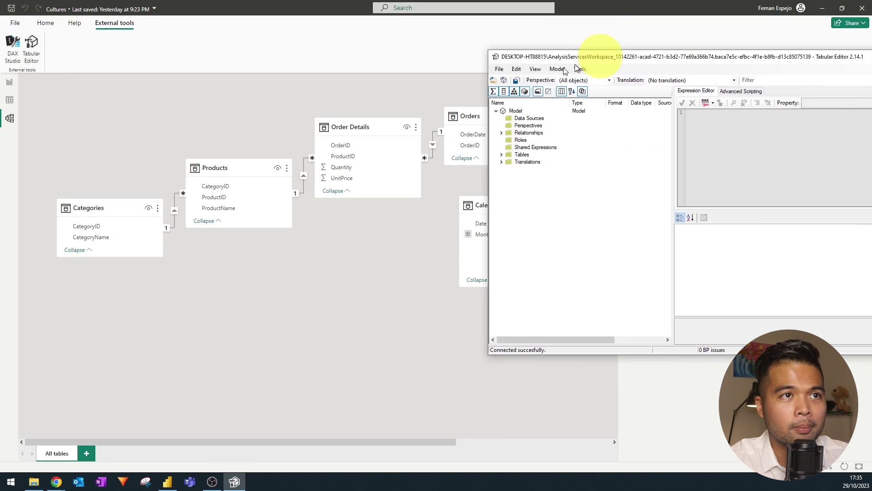
pyautogui.moveTo(588, 56); pyautogui.dragTo(441, 68)
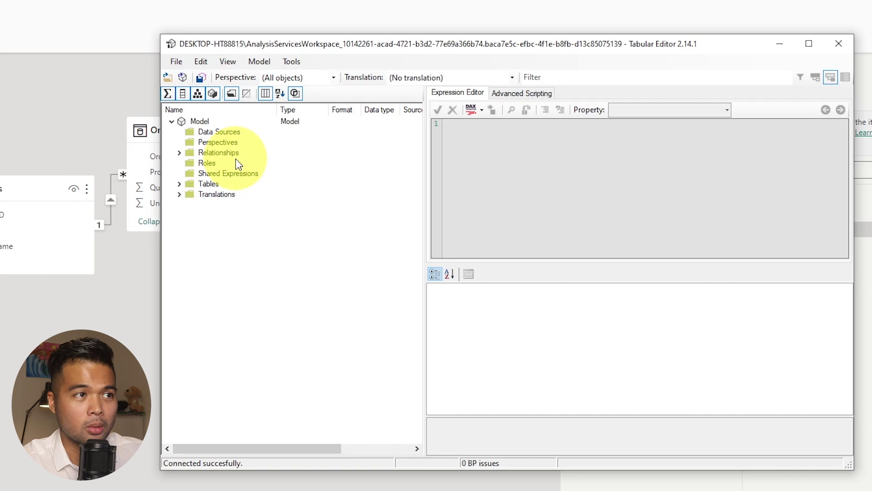
# Step: Add a new translation to the model with the culture es-ES - Spanish (Spain)
pyautogui.click(181, 194)
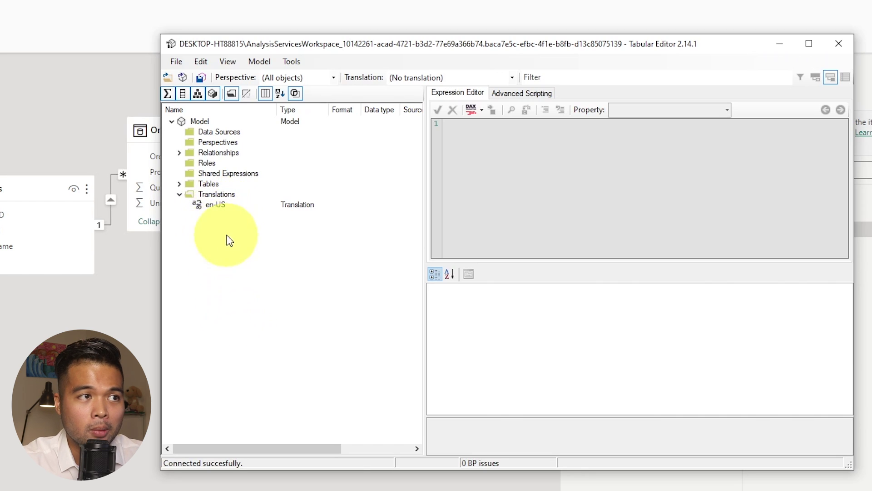
pyautogui.rightClick(222, 195)
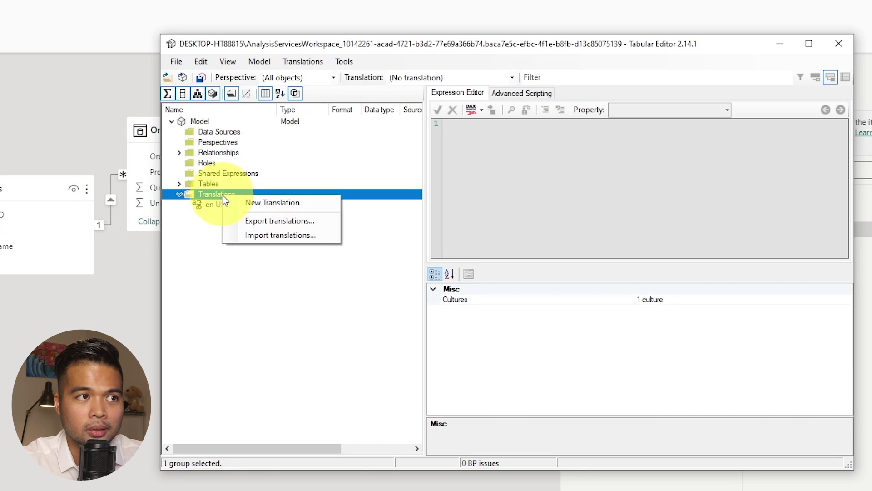
pyautogui.click(275, 203)
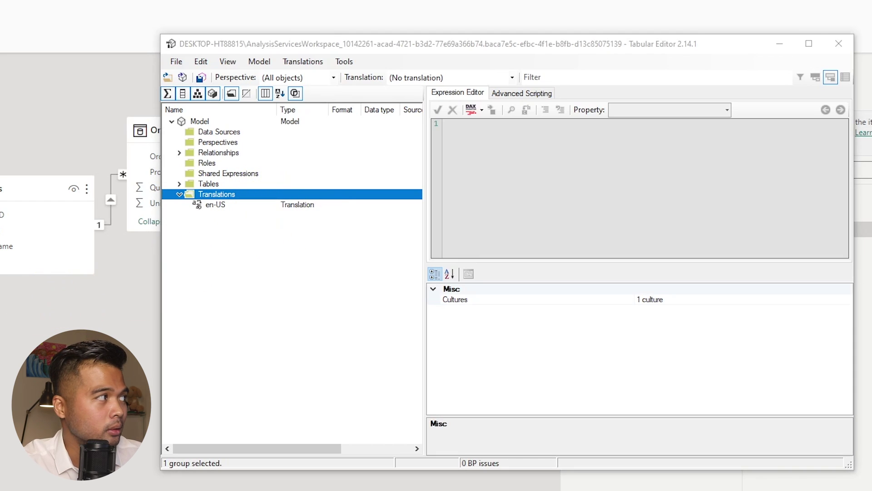
pyautogui.moveTo(697, 121); pyautogui.dragTo(424, 127)
pyautogui.scroll(-20, 500, 165)
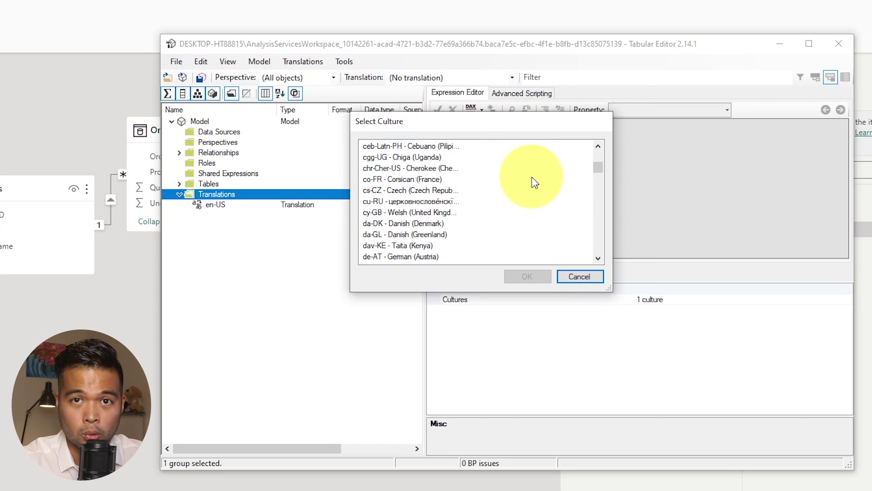
pyautogui.scroll(-20, 534, 183)
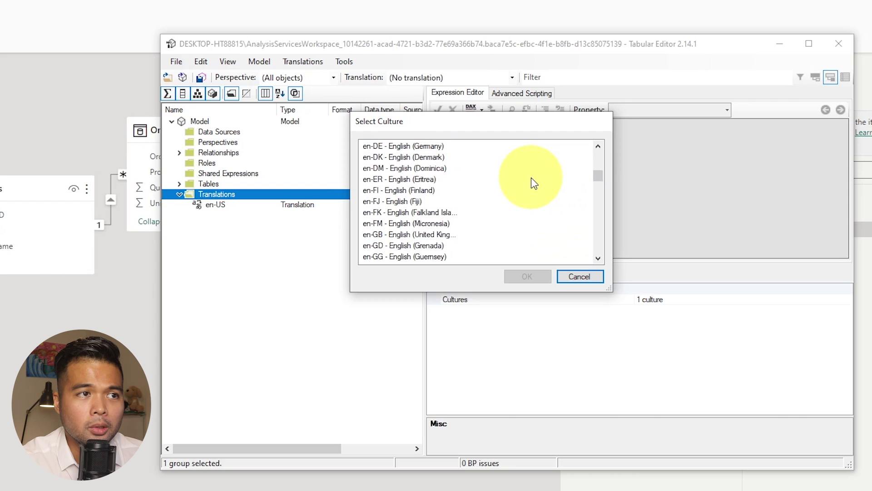
pyautogui.scroll(-20, 532, 178)
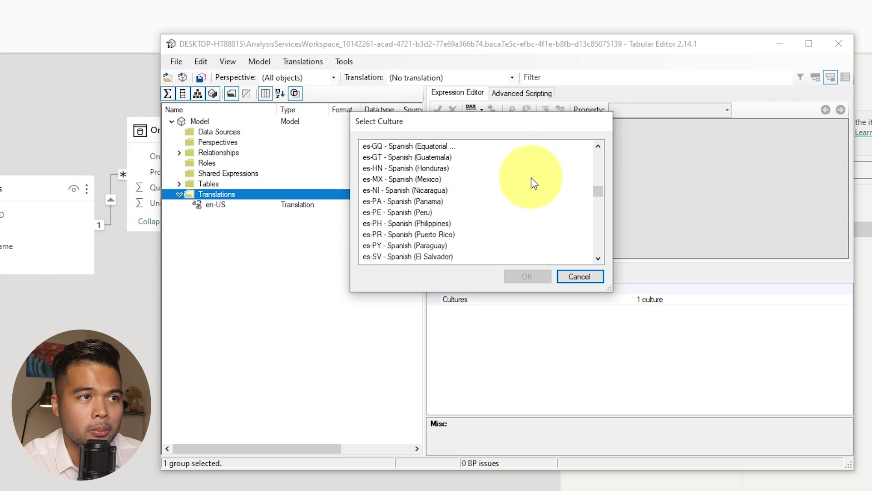
pyautogui.scroll(3, 484, 226)
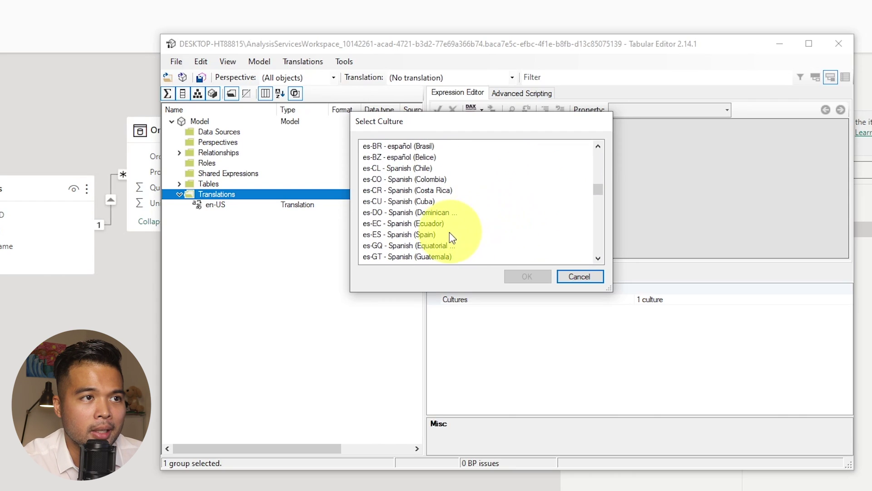
pyautogui.click(421, 234)
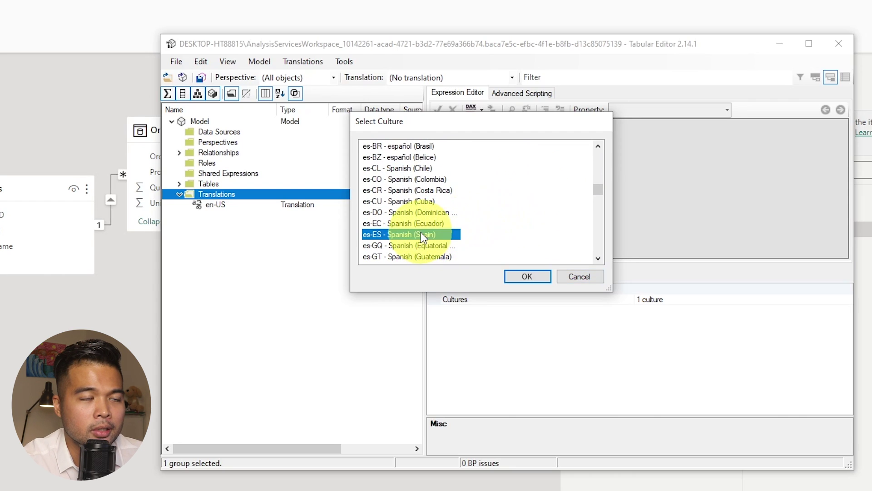
pyautogui.click(535, 278)
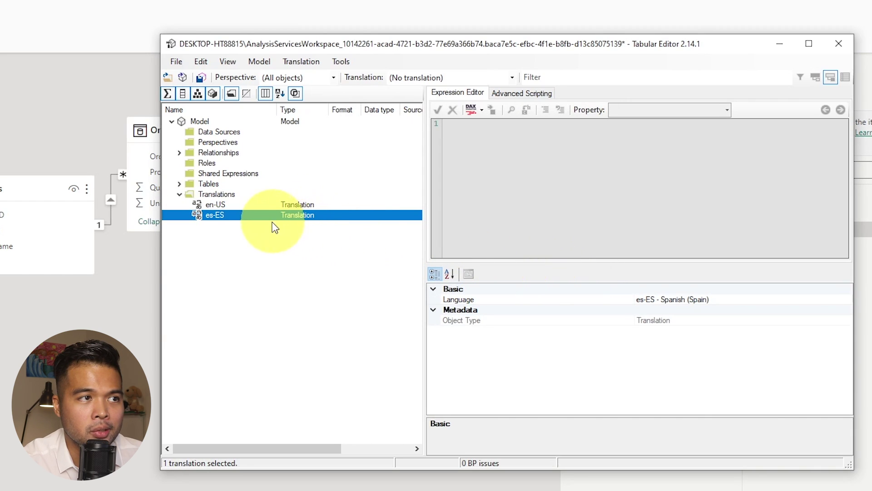
# Step: Compare the properties of the en-US and es-ES translations
pyautogui.press('Up')
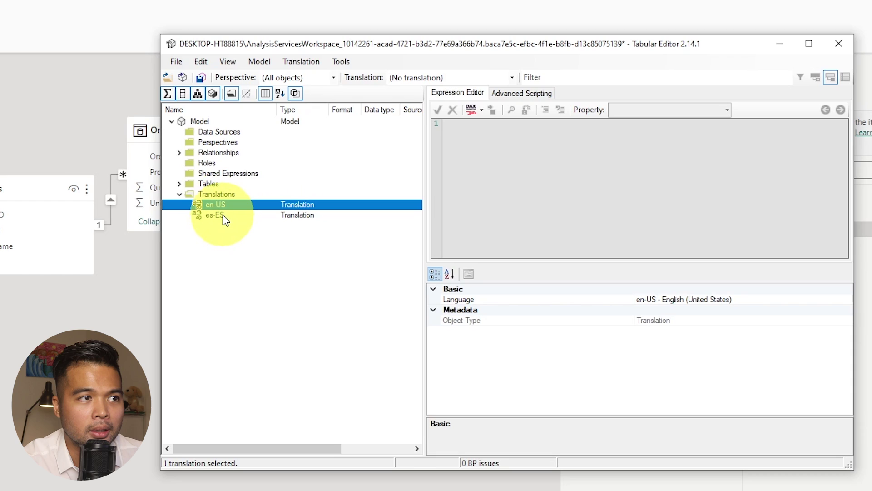
pyautogui.click(223, 215)
pyautogui.click(229, 205)
pyautogui.click(225, 215)
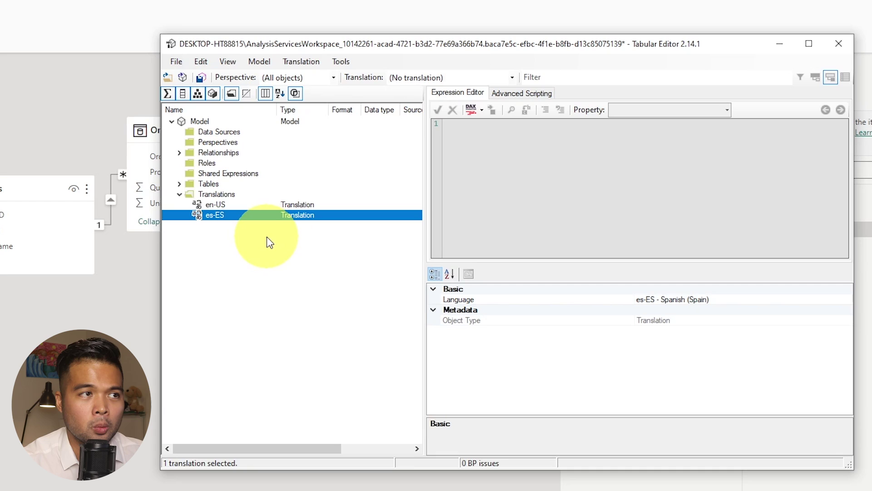
# Step: Examine the translated names of the Orders table, including its English (United States) and Spanish (Spain) entries
pyautogui.click(180, 184)
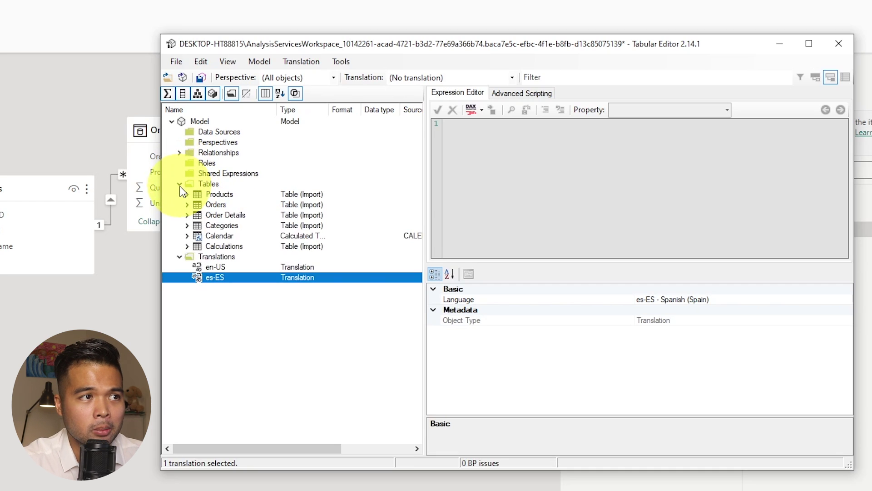
pyautogui.click(221, 205)
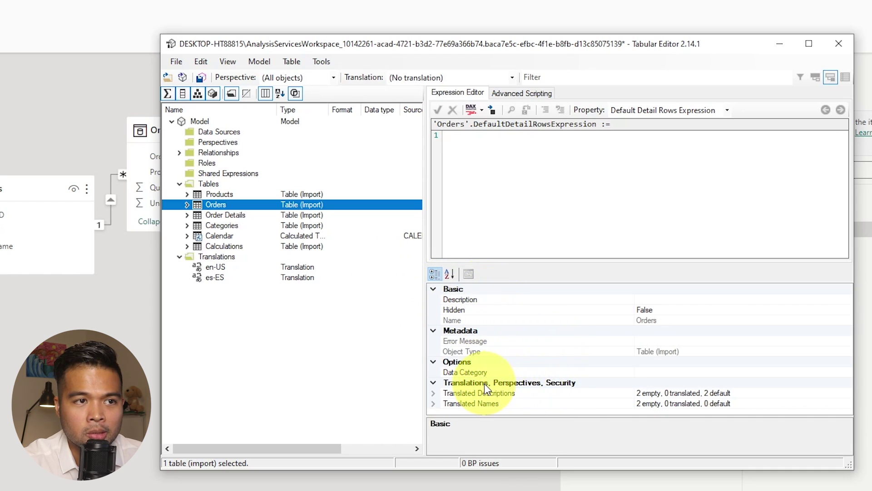
pyautogui.click(434, 402)
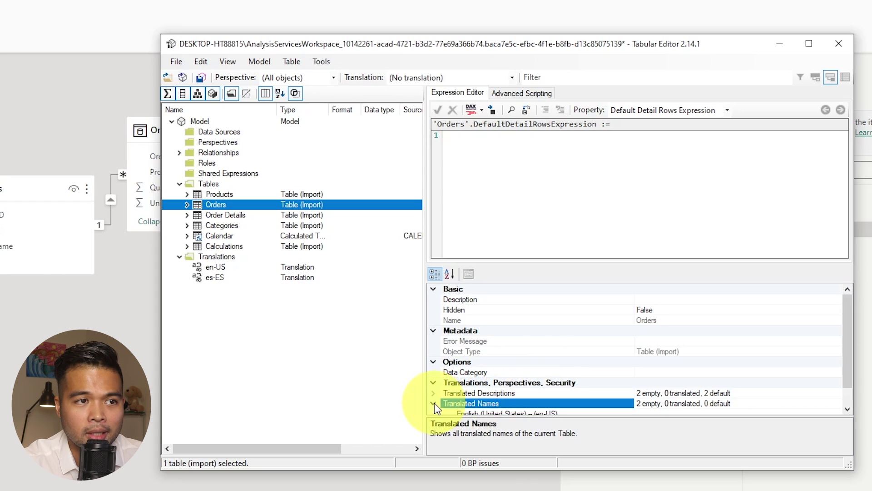
pyautogui.doubleClick(491, 403)
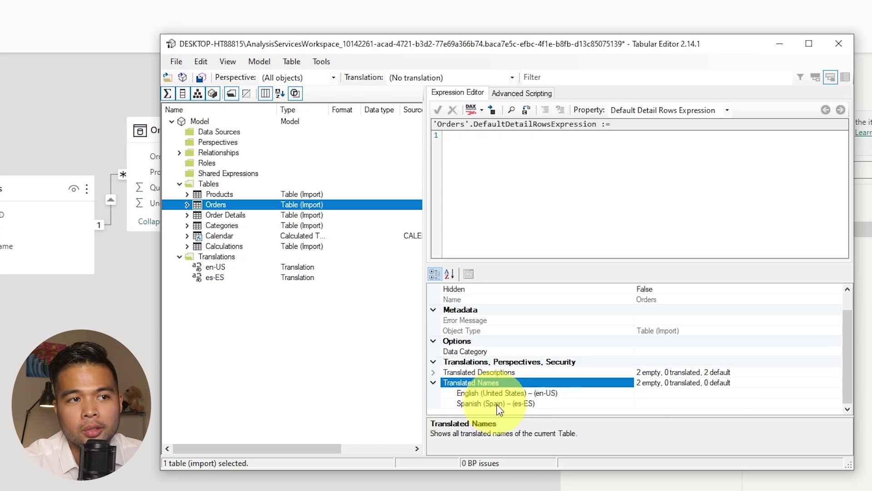
pyautogui.click(589, 396)
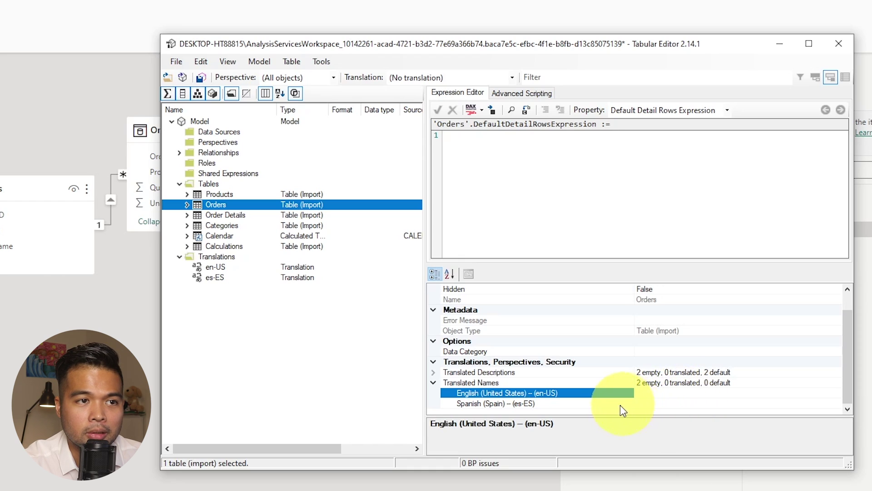
pyautogui.click(654, 404)
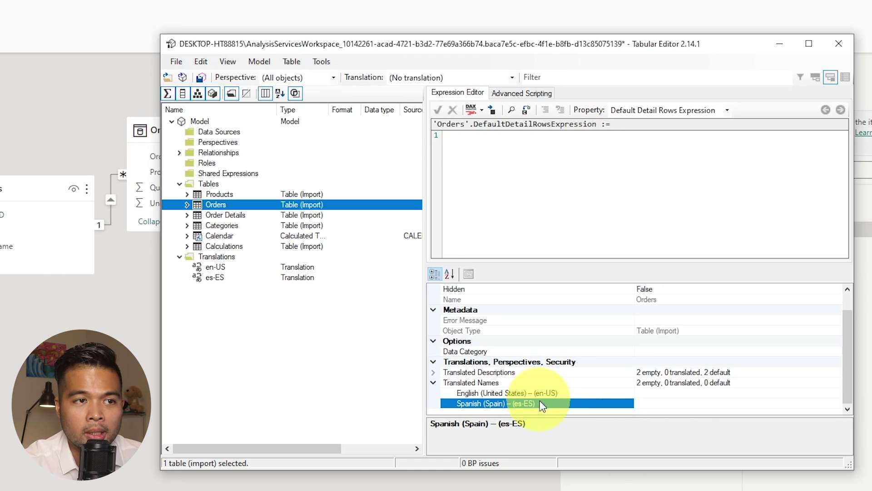
pyautogui.click(654, 404)
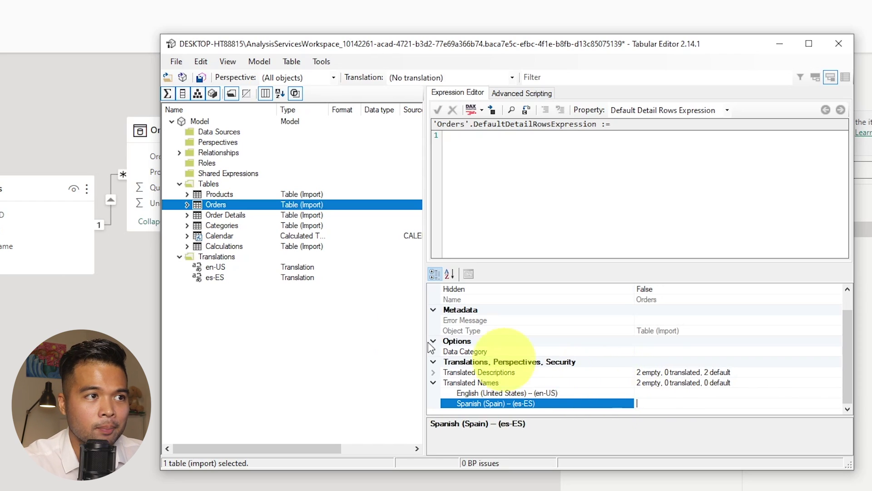
# Step: Set the Spanish (Spain) translated name of the Calendar table's Month column to "Mes"
pyautogui.click(187, 236)
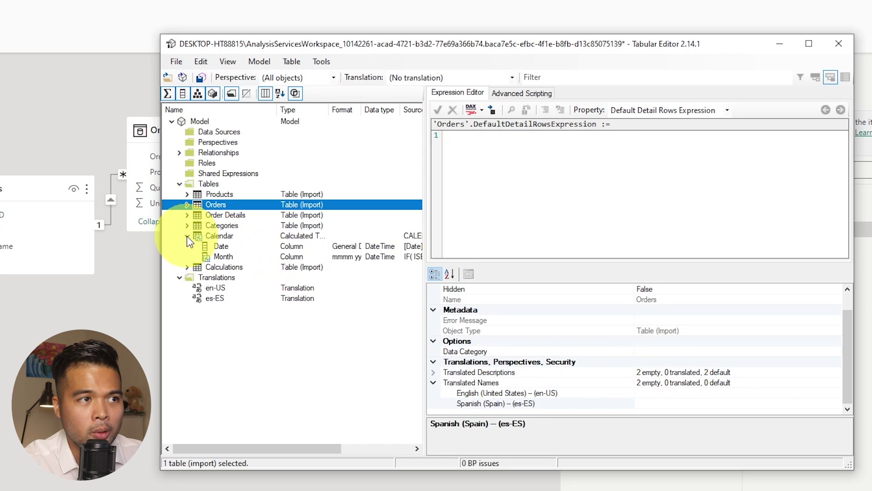
pyautogui.click(225, 258)
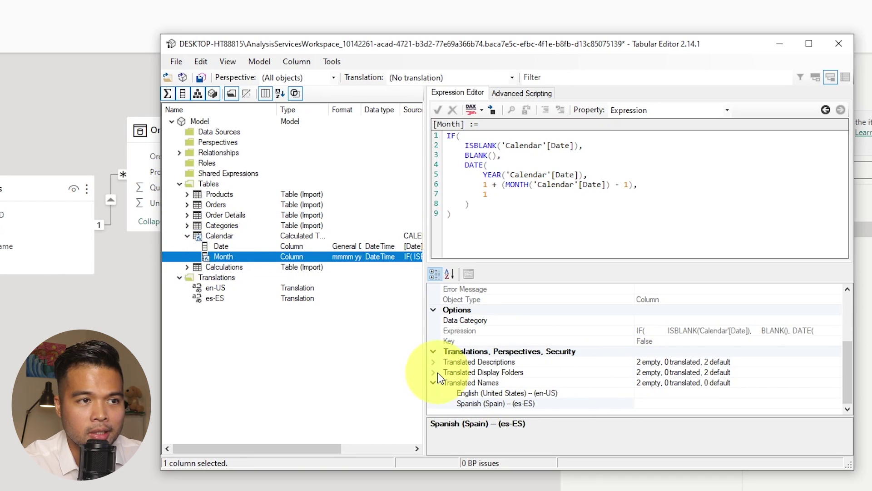
pyautogui.click(657, 404)
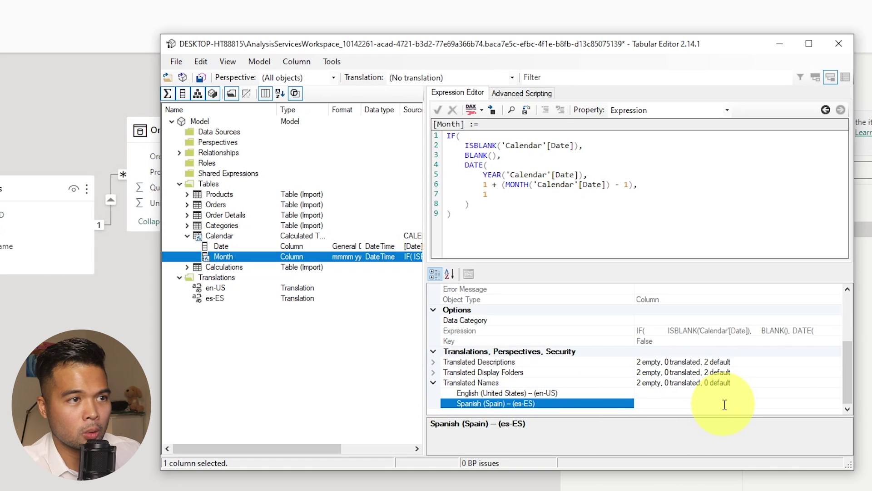
pyautogui.write('Mes')
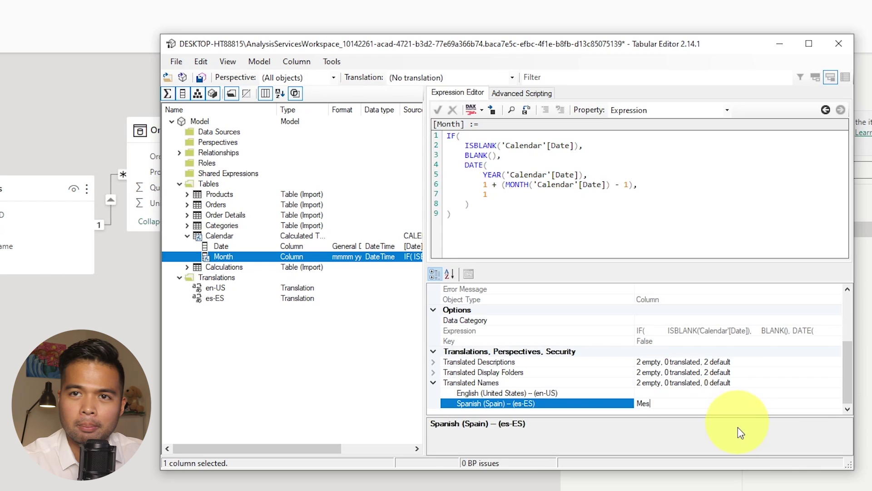
pyautogui.press('Return')
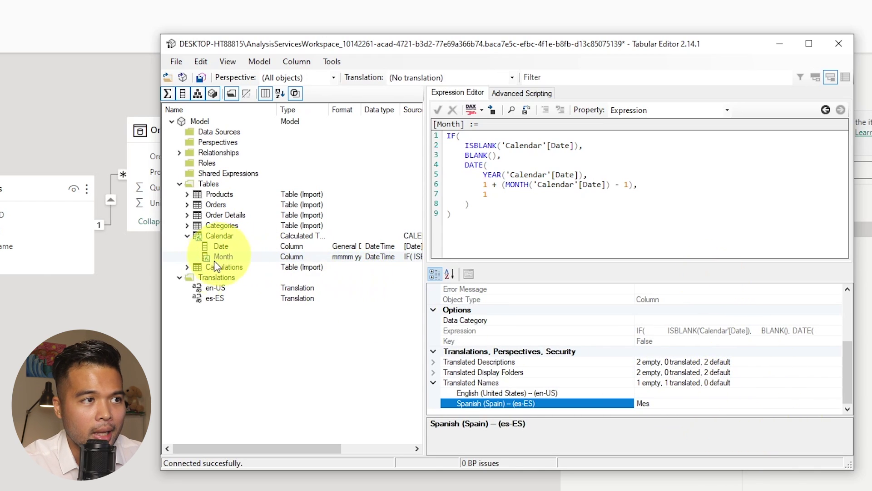
# Step: Set the Spanish (Spain) translated name of the Sales measure in the Calculations table to "Ventas"
pyautogui.click(186, 267)
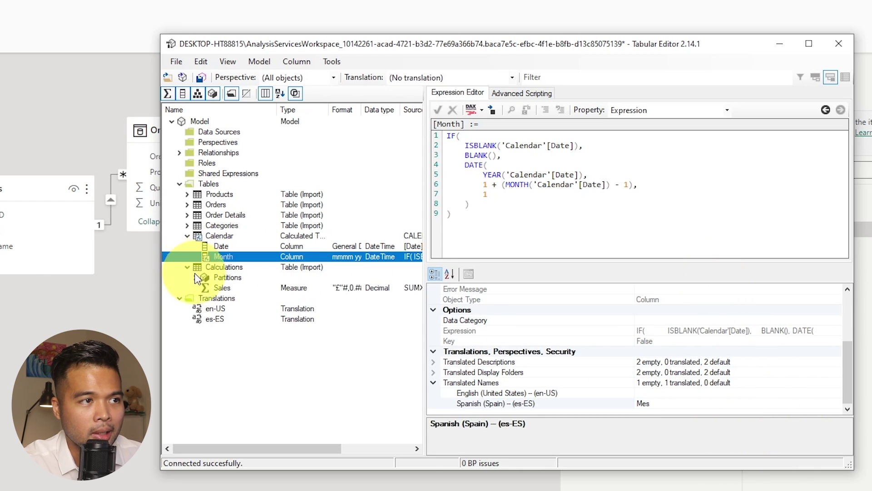
pyautogui.click(227, 289)
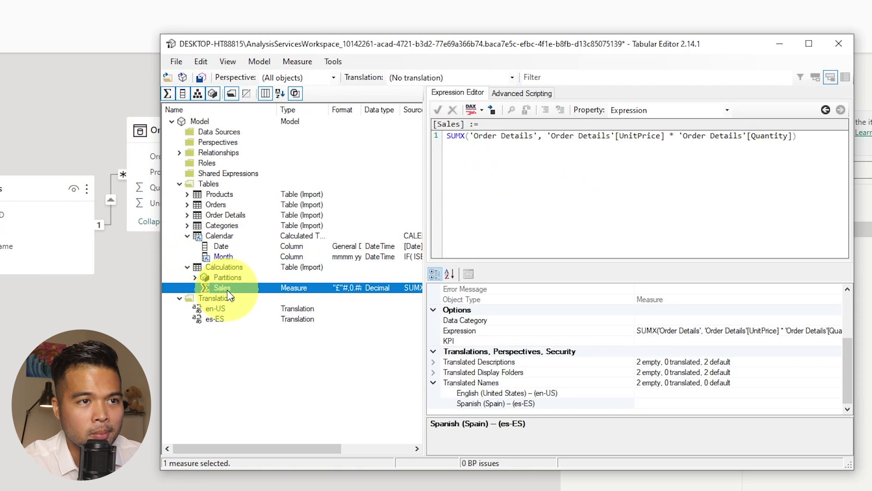
pyautogui.click(656, 405)
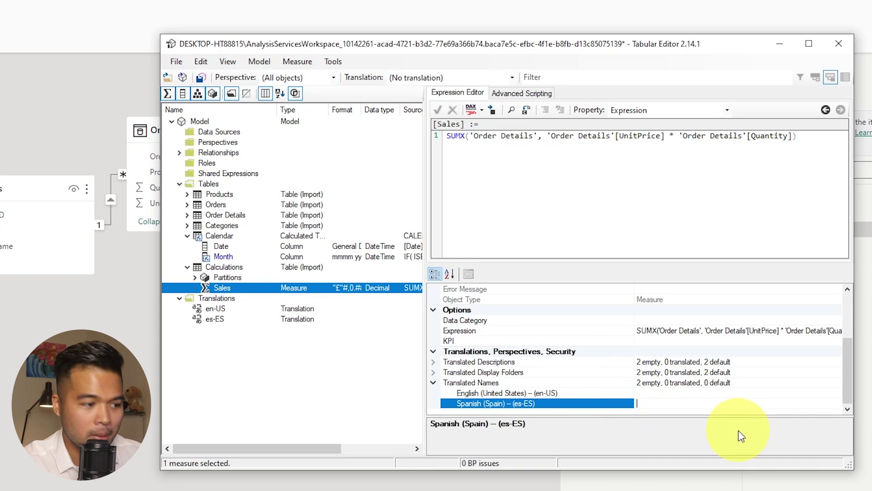
pyautogui.write('Ventas')
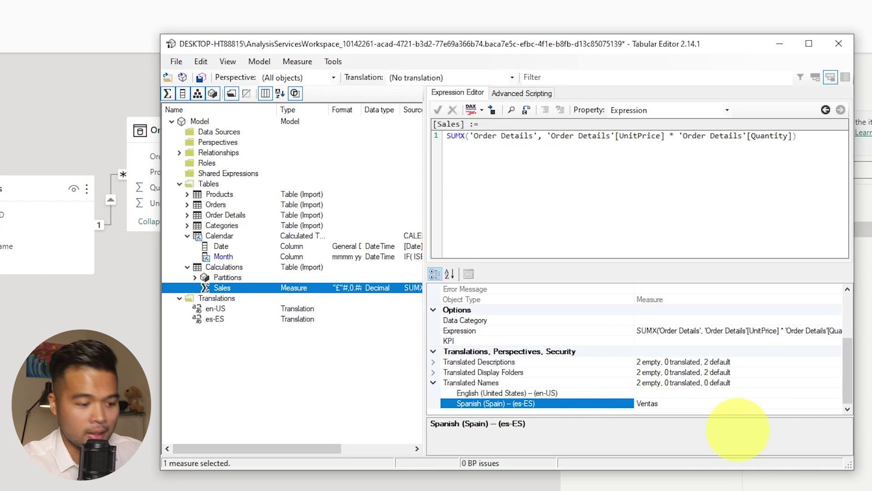
pyautogui.press('Return')
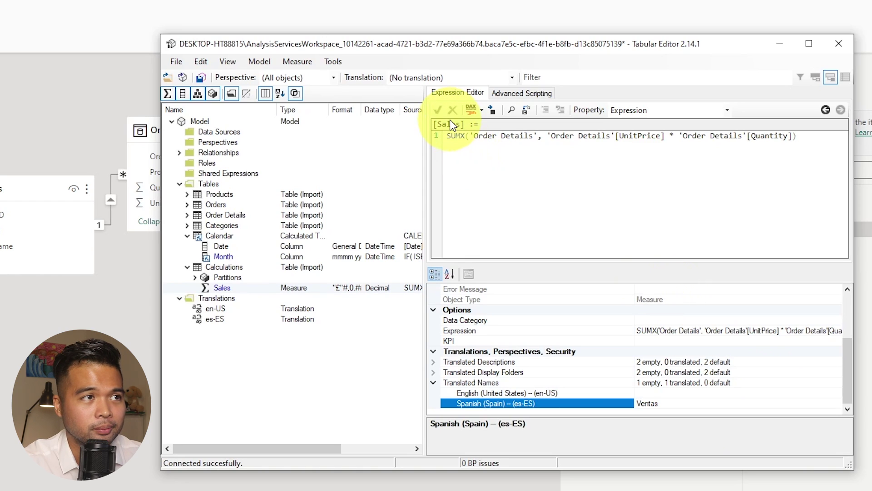
# Step: Save the translation changes to the connected model and close Tabular Editor
pyautogui.click(177, 62)
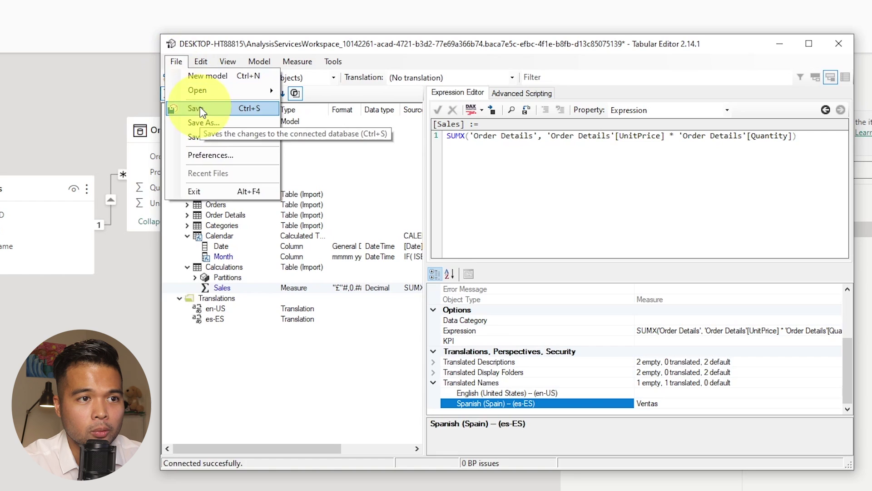
pyautogui.click(201, 110)
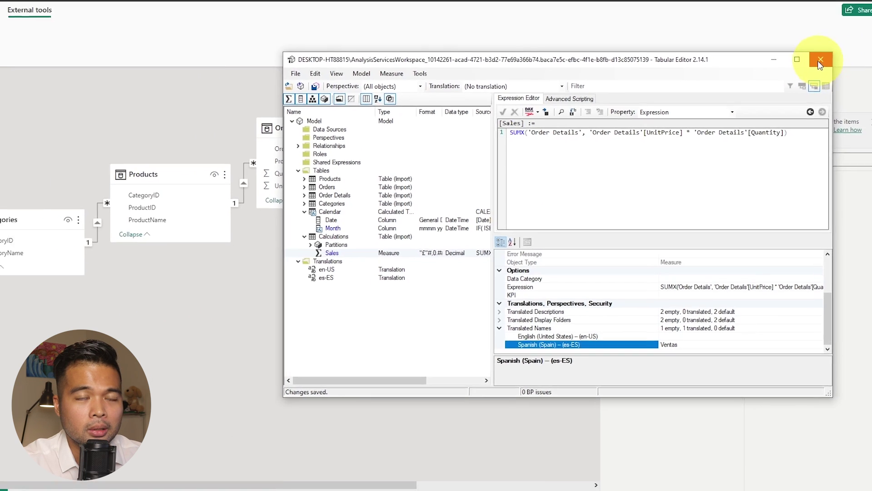
pyautogui.click(839, 45)
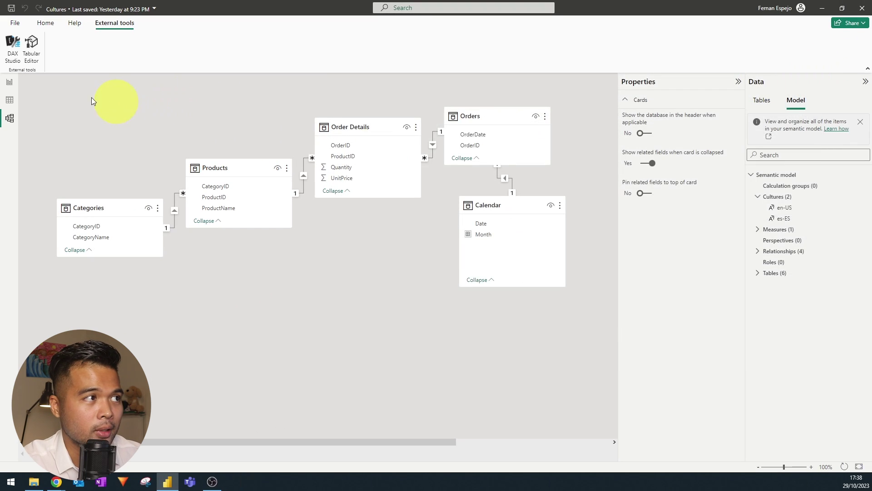
# Step: Save the report from the report view and publish it to the Cross Report Drillthrough workspace
pyautogui.click(11, 84)
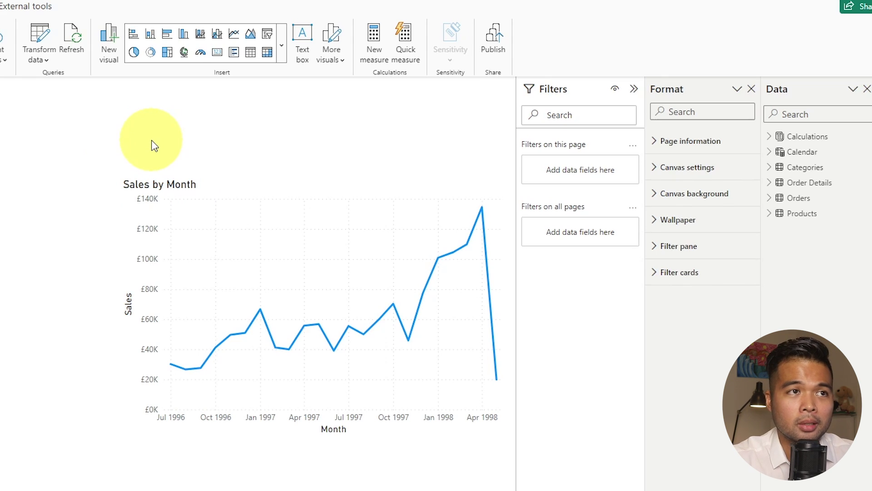
pyautogui.click(499, 49)
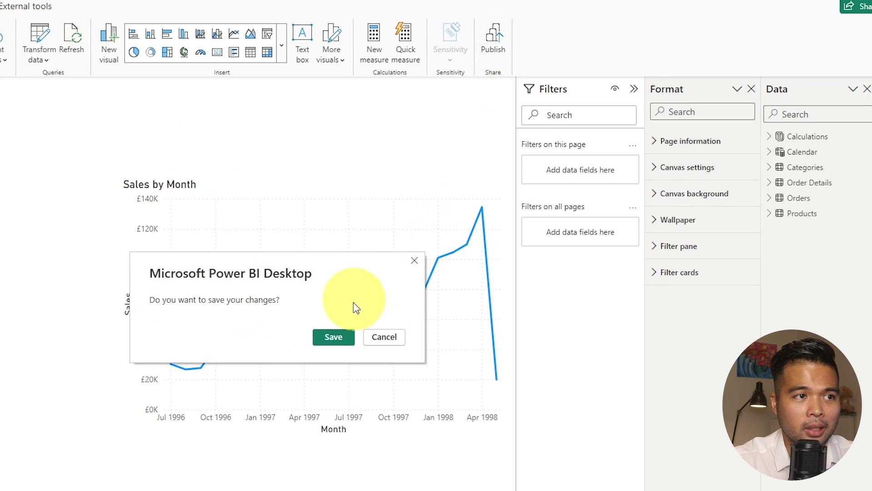
pyautogui.click(337, 334)
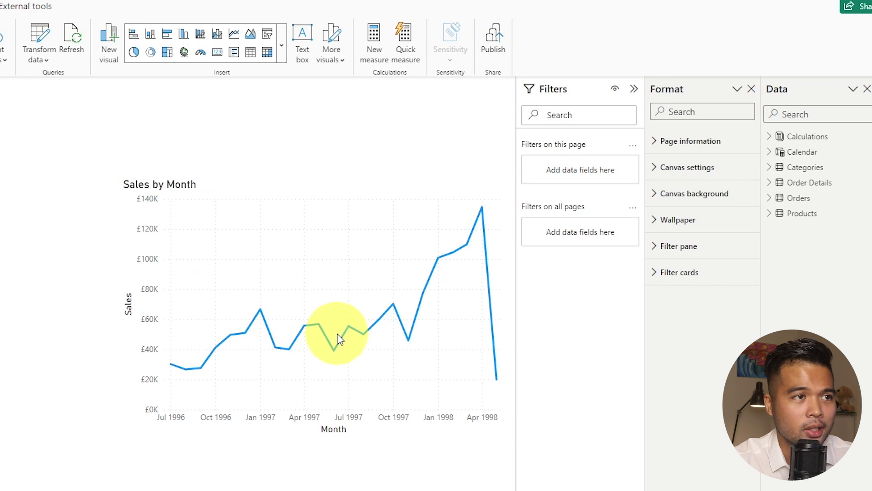
pyautogui.click(291, 348)
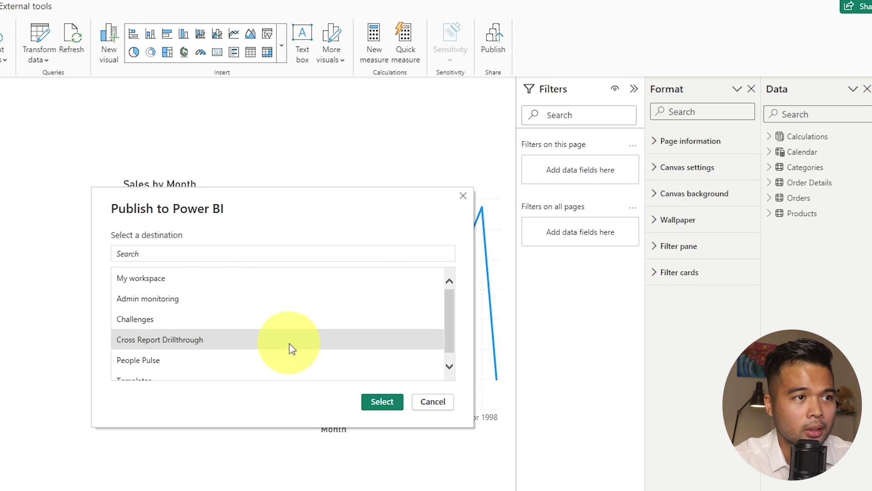
pyautogui.click(378, 403)
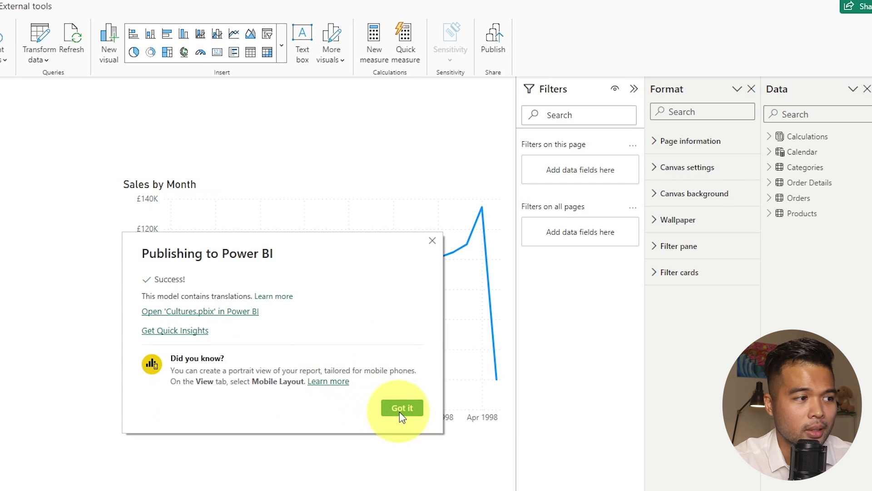
pyautogui.click(402, 407)
# Step: Switch to the Power BI service in Chrome, refresh the workspace and open the Cultures report
pyautogui.moveTo(56, 486)
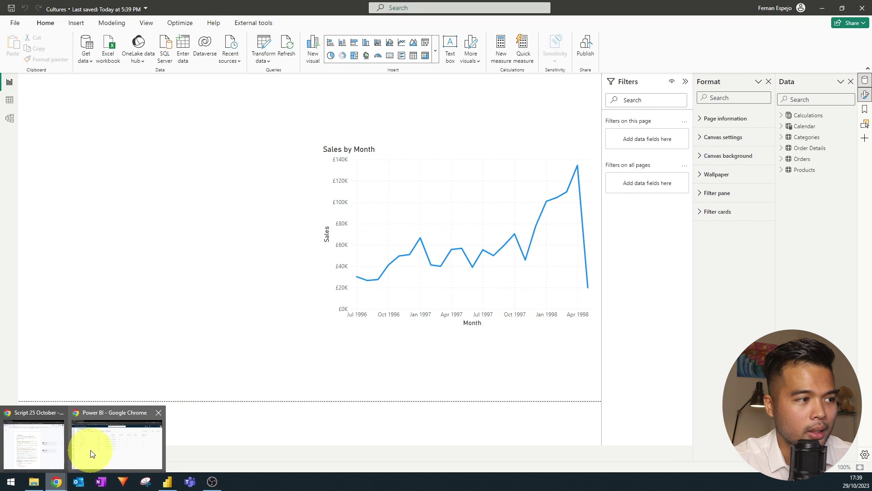
pyautogui.click(102, 448)
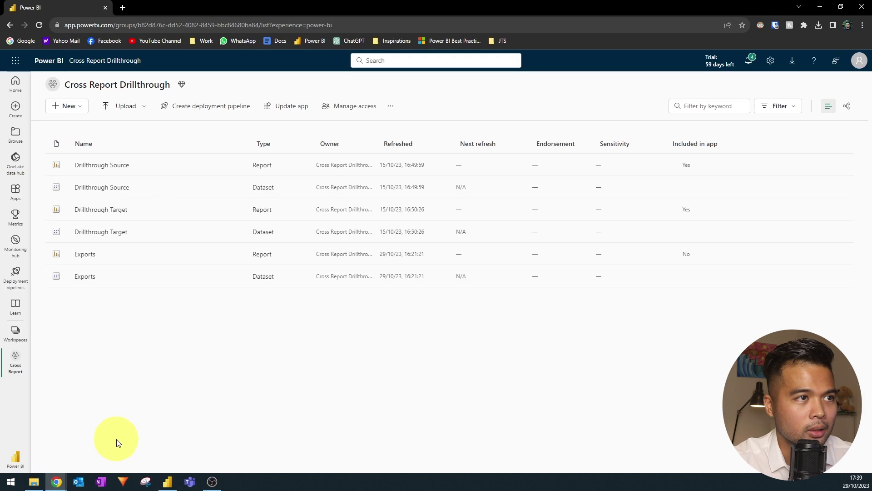
pyautogui.click(37, 24)
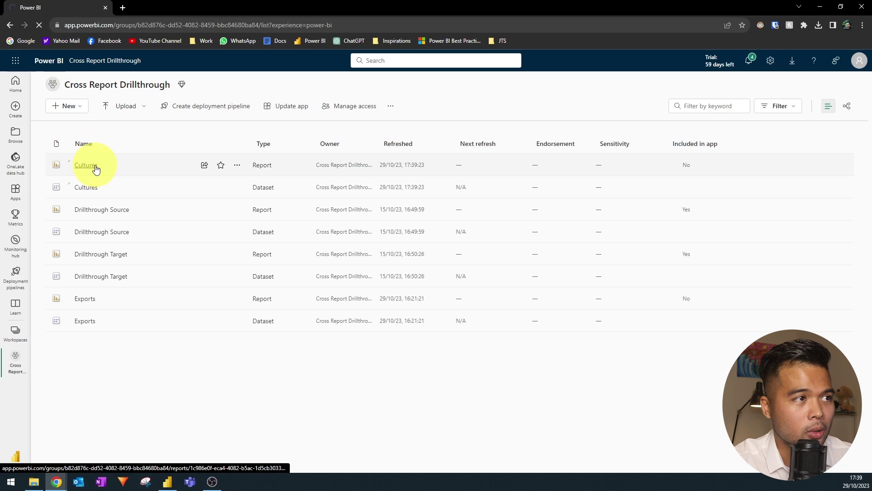
pyautogui.click(94, 167)
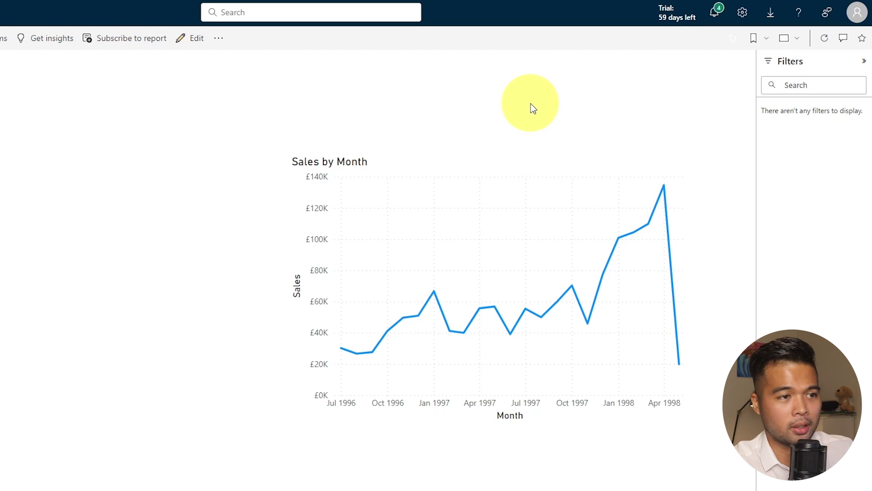
# Step: Set the Power BI service display language to español and reopen the Cultures report
pyautogui.click(747, 17)
pyautogui.click(703, 97)
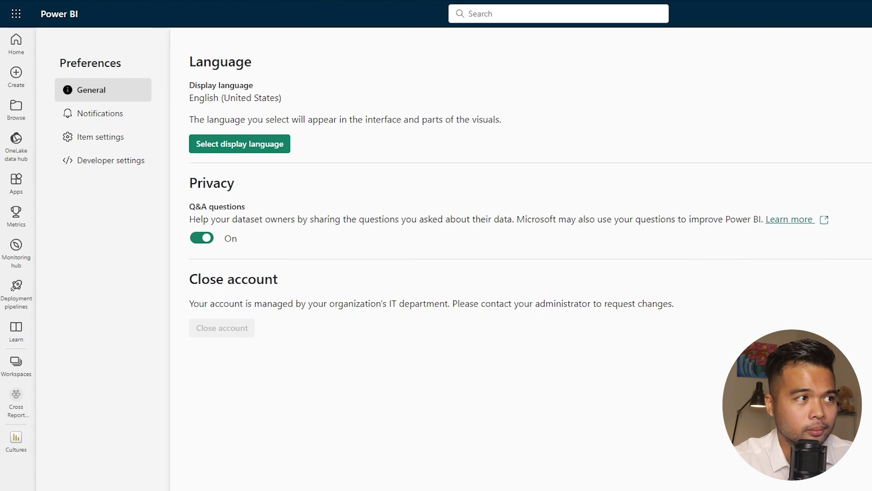
pyautogui.click(259, 146)
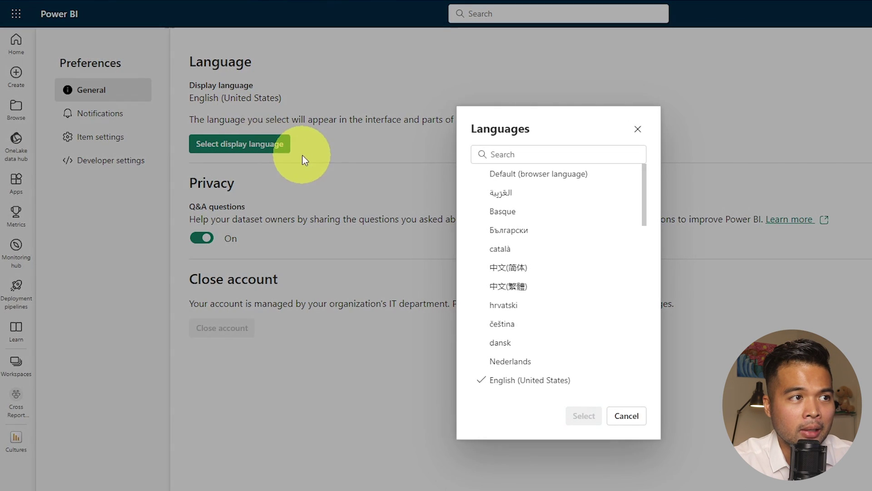
pyautogui.scroll(-3, 558, 241)
pyautogui.scroll(3, 554, 218)
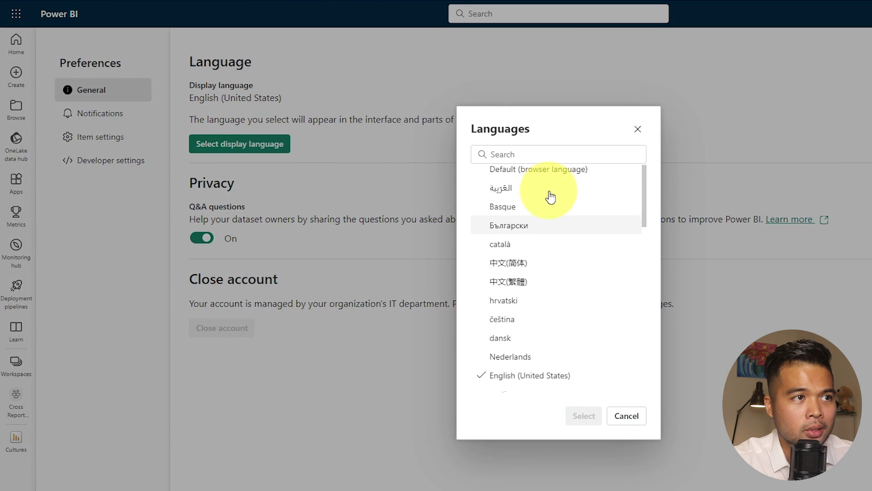
pyautogui.click(557, 158)
pyautogui.write('spa')
pyautogui.click(568, 174)
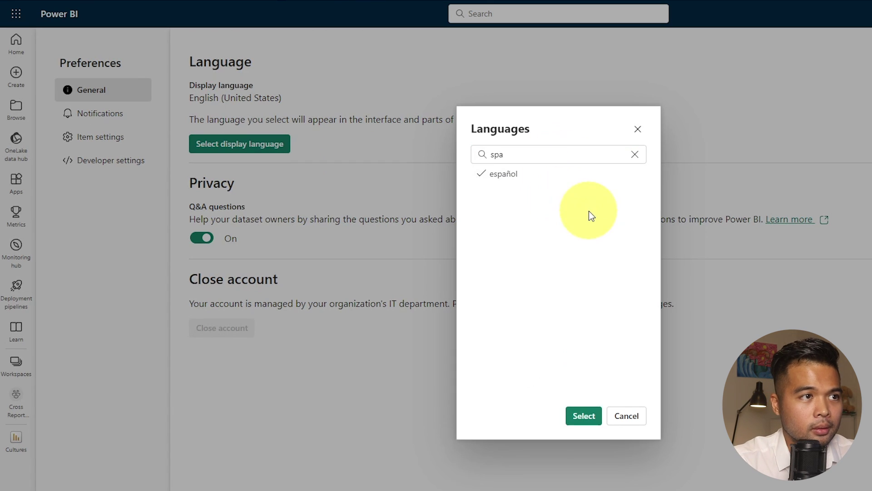
pyautogui.click(584, 415)
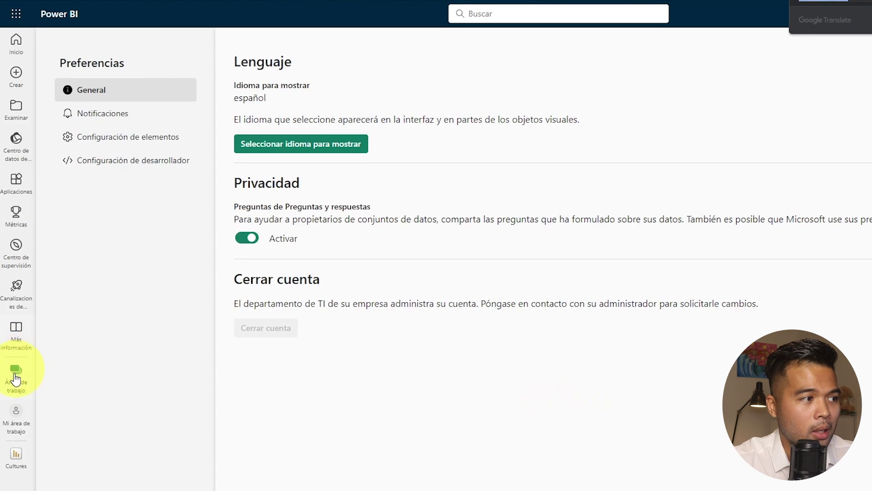
pyautogui.click(18, 463)
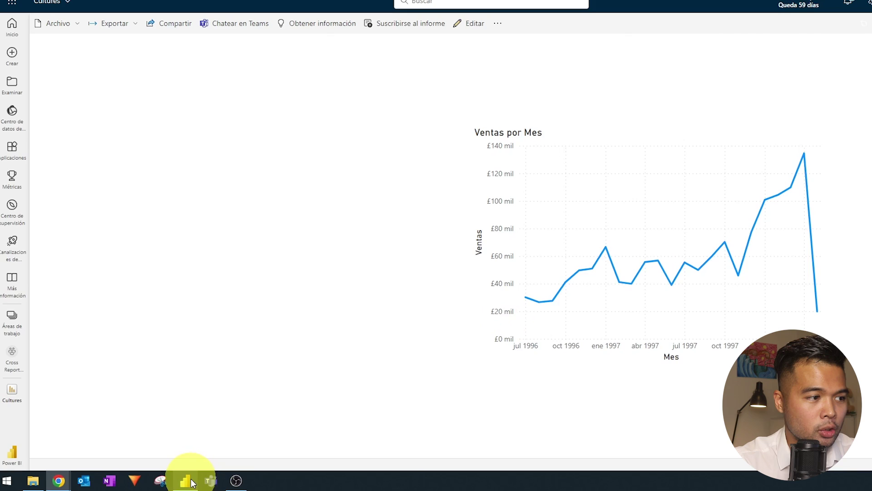
# Step: Switch to Power BI Desktop, launch Tabular Editor and select the fil-PH - Filipino (Philippines) culture for a new translation
pyautogui.click(192, 482)
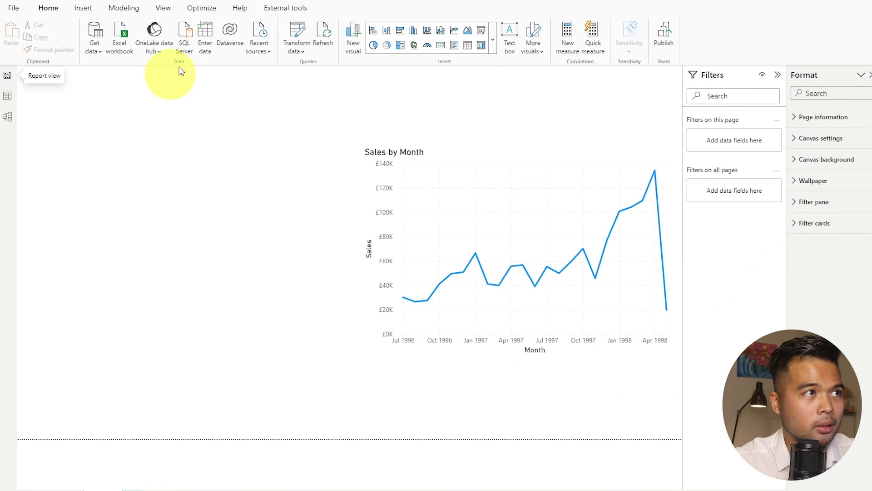
pyautogui.click(286, 24)
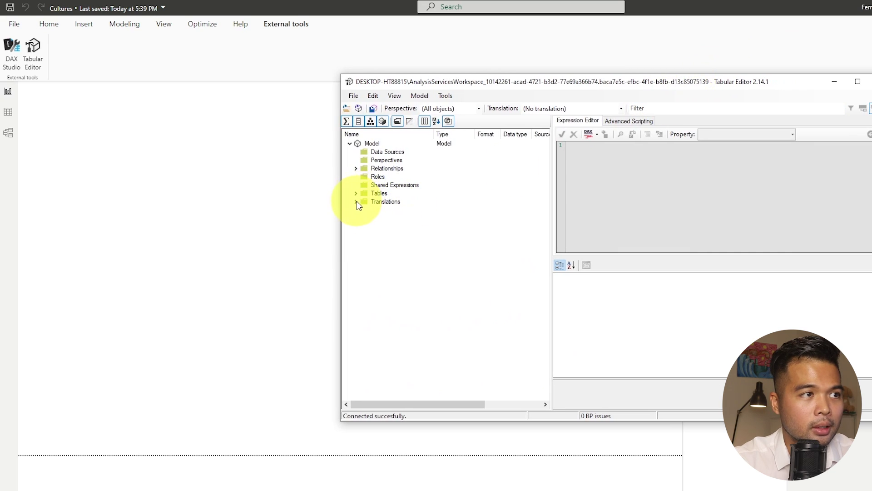
pyautogui.click(356, 201)
pyautogui.rightClick(392, 202)
pyautogui.press('Escape')
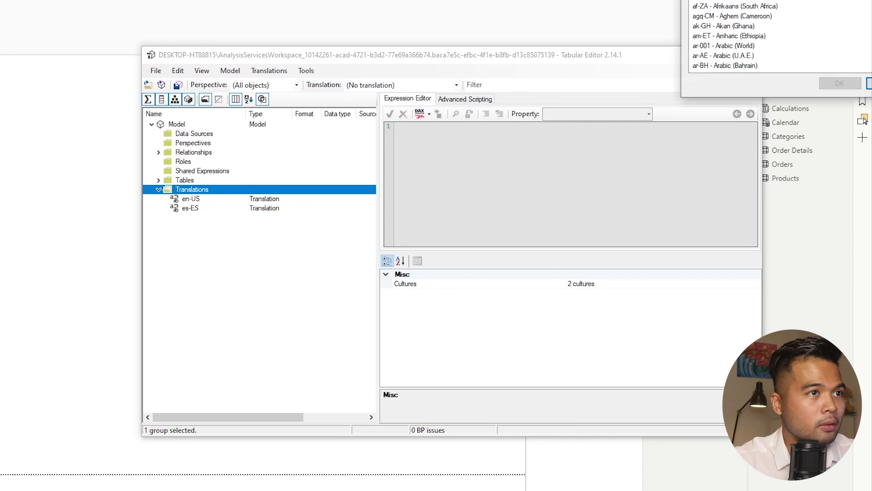
pyautogui.scroll(-20, 659, 116)
pyautogui.scroll(-20, 660, 116)
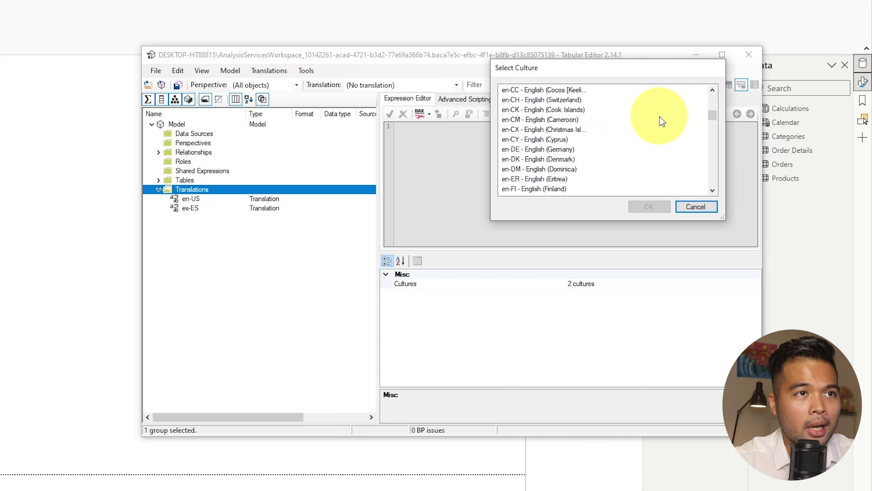
pyautogui.scroll(-10, 660, 117)
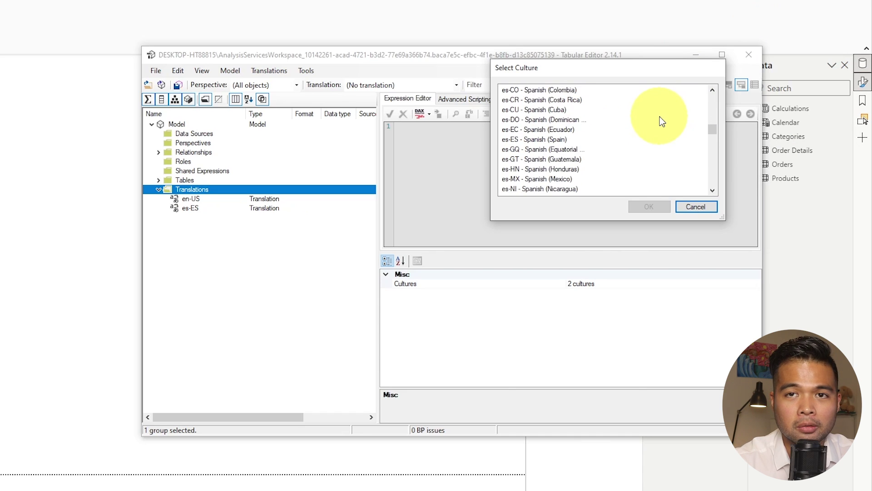
pyautogui.scroll(-3, 638, 156)
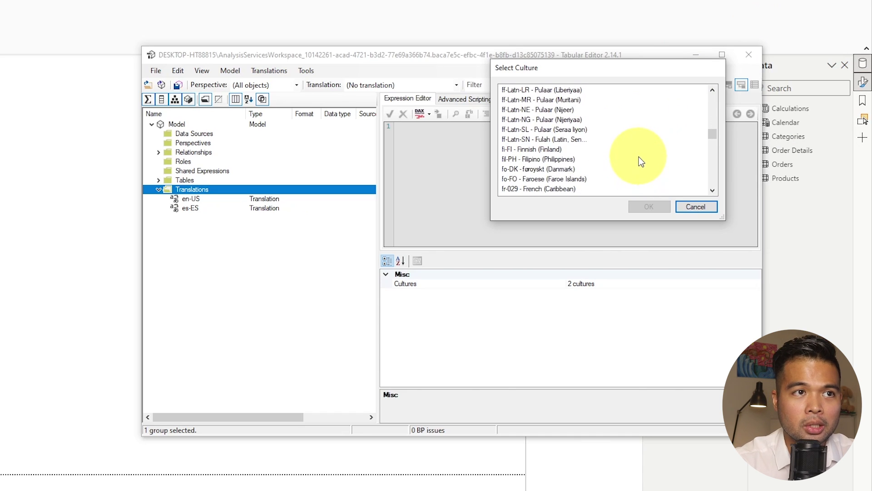
pyautogui.click(606, 159)
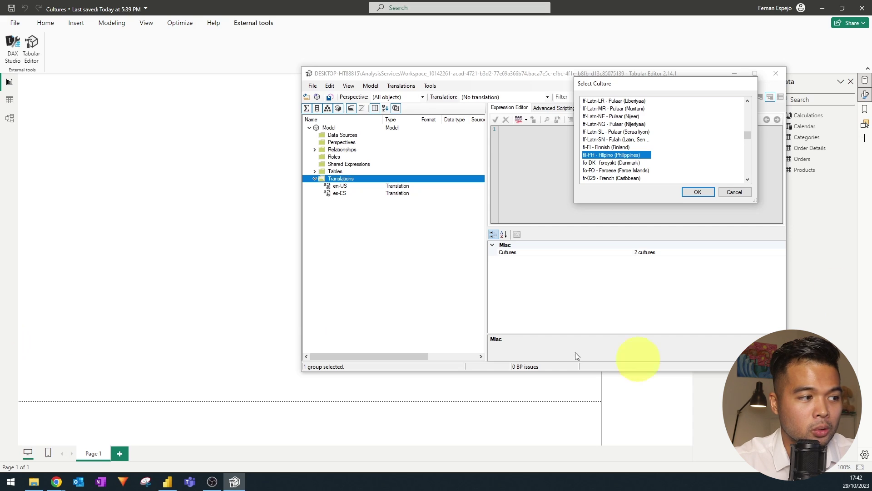
# Step: Switch back to the Power BI service in Chrome and check which display languages its general preferences offer
pyautogui.moveTo(64, 487)
pyautogui.click(104, 450)
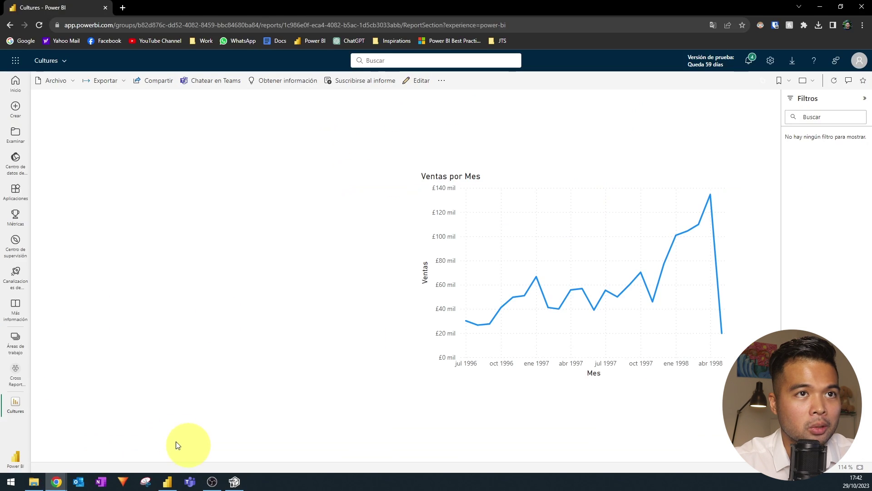
pyautogui.click(764, 14)
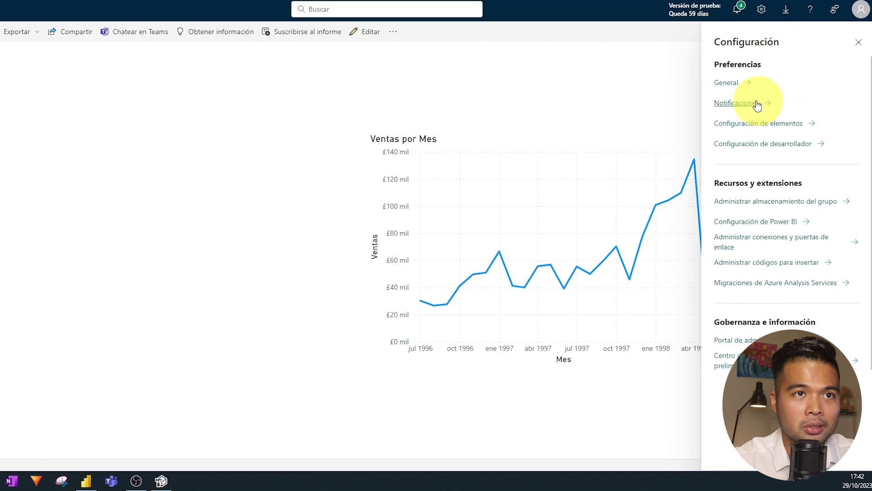
pyautogui.click(726, 82)
pyautogui.click(186, 122)
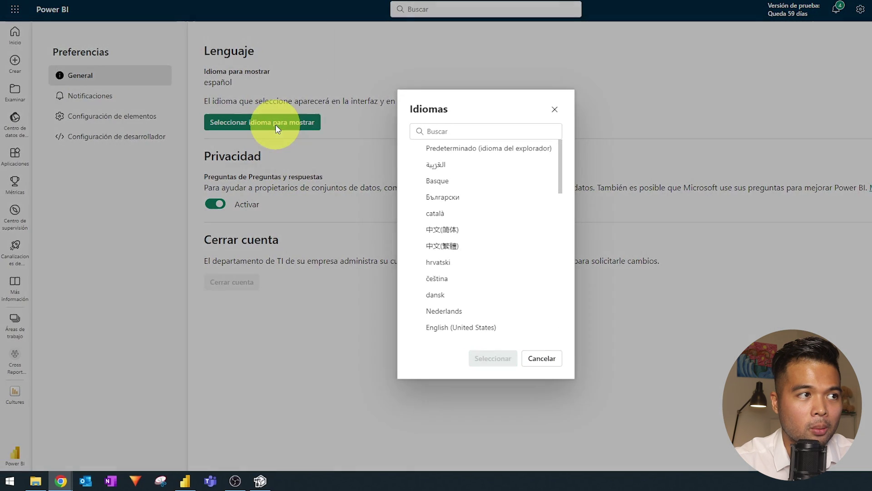
pyautogui.scroll(-5, 421, 207)
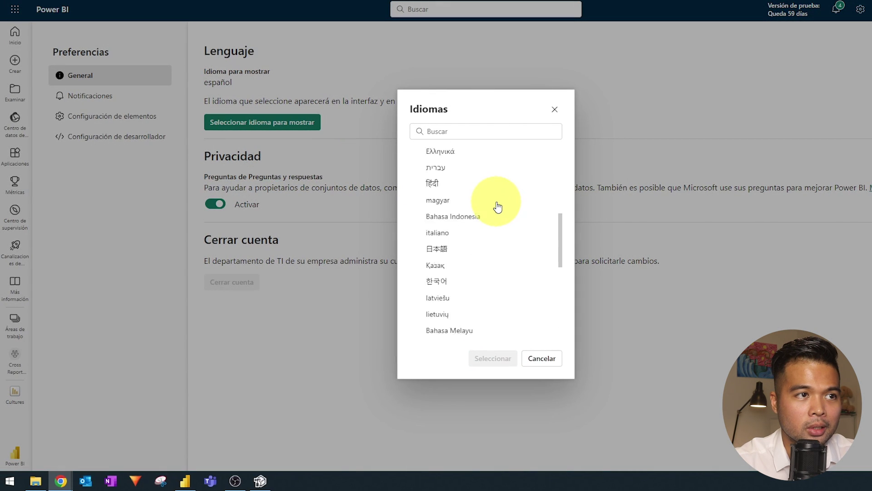
pyautogui.scroll(-6, 497, 206)
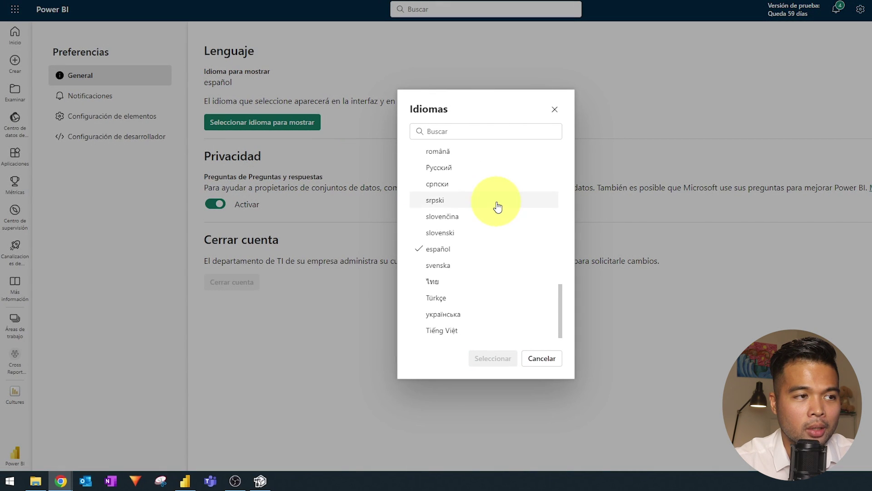
# Step: Review the rest of the display language list back to its beginning and close it without changing the language
pyautogui.scroll(3, 500, 314)
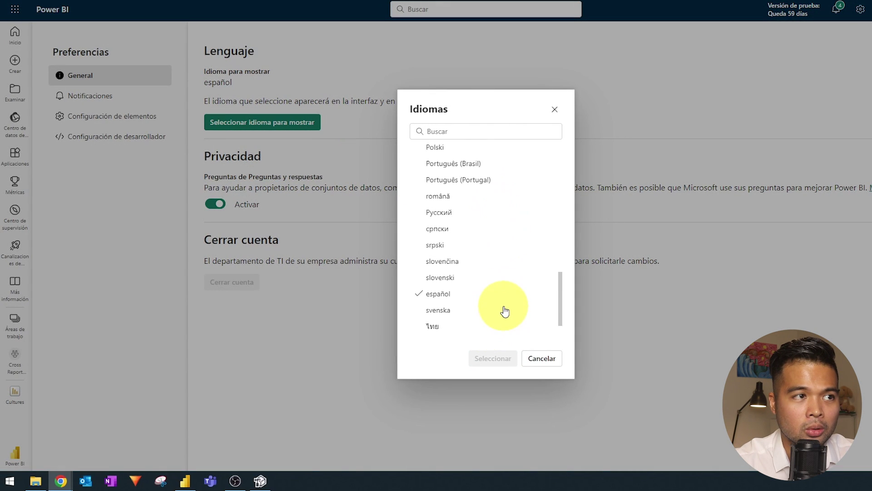
pyautogui.scroll(6, 505, 312)
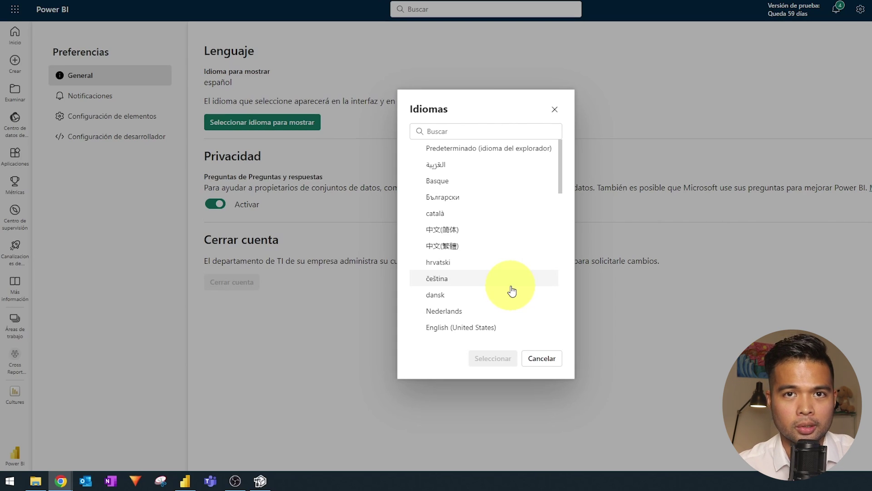
pyautogui.click(538, 360)
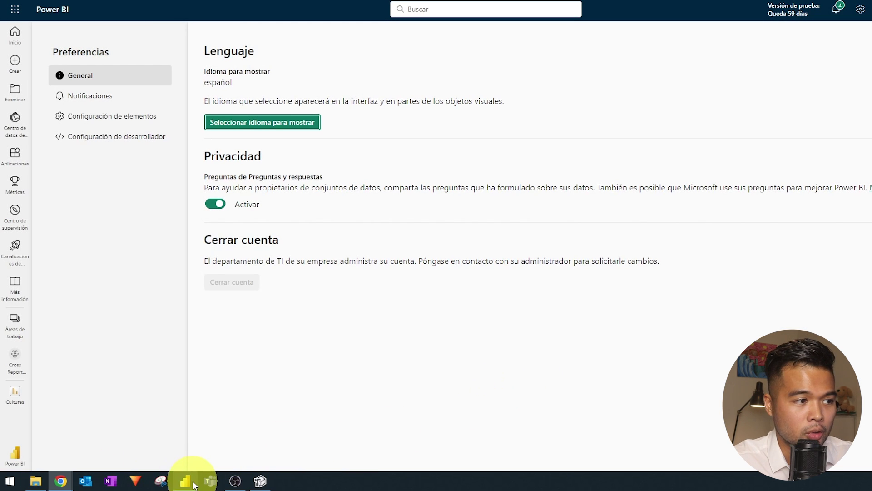
# Step: Switch to Power BI Desktop and create a measure in the Calculations table as Test = USERCULTURE()
pyautogui.moveTo(193, 486)
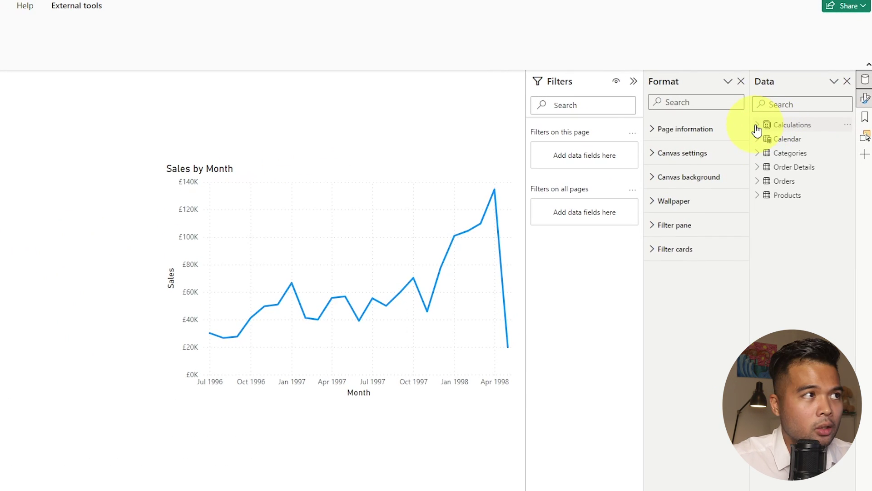
pyautogui.click(781, 117)
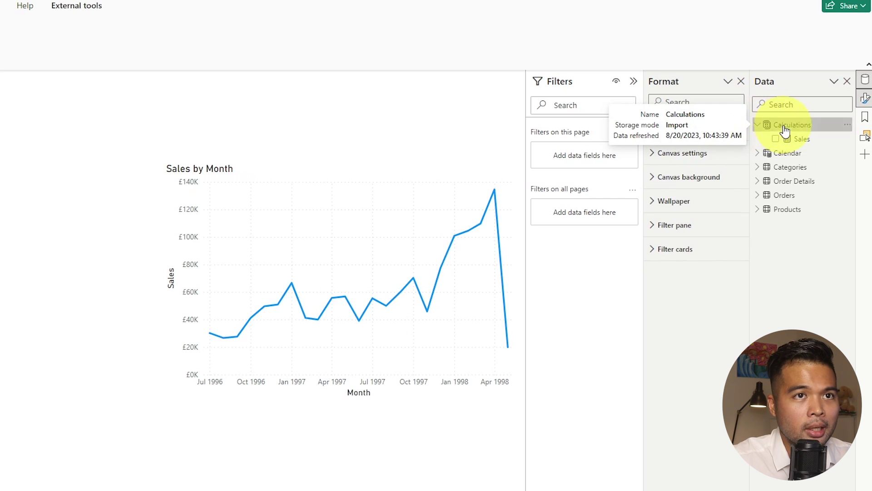
pyautogui.rightClick(783, 125)
pyautogui.click(745, 152)
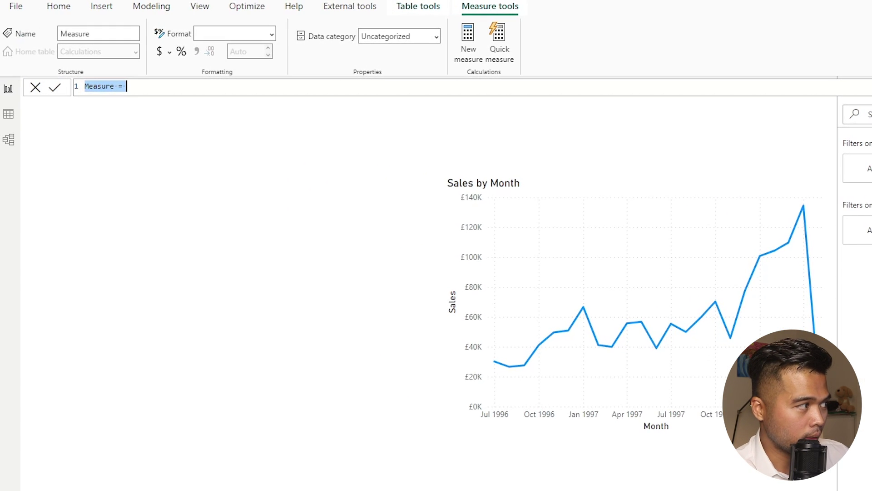
pyautogui.write('Test =')
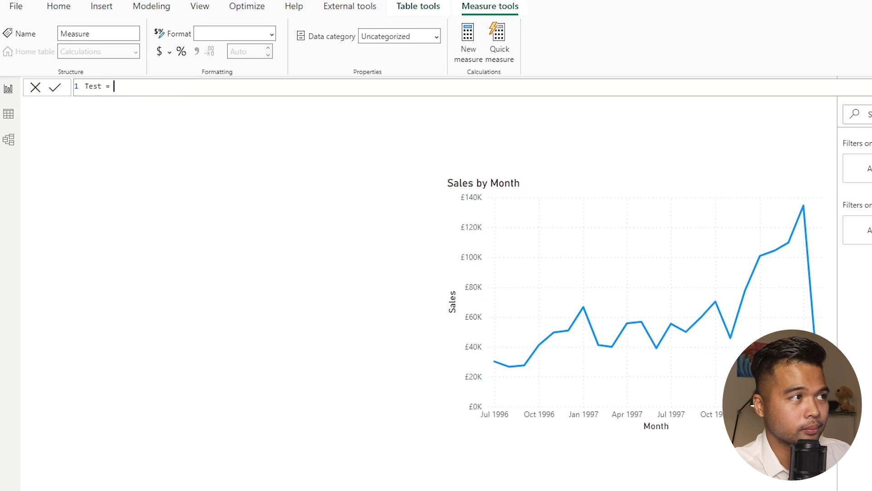
pyautogui.write(' USER')
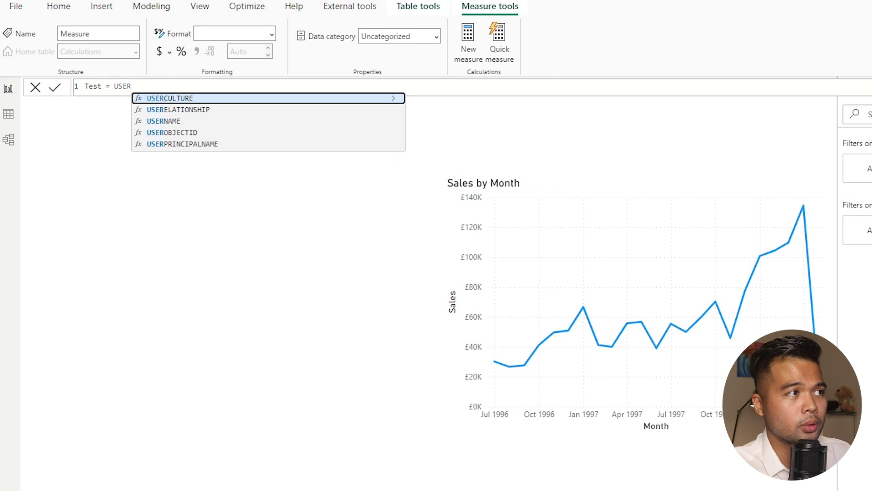
pyautogui.press('Tab')
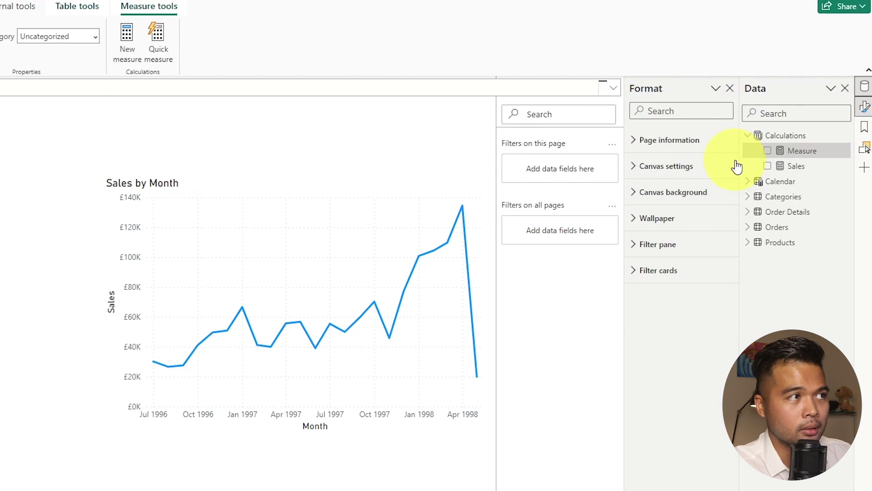
pyautogui.press('Return')
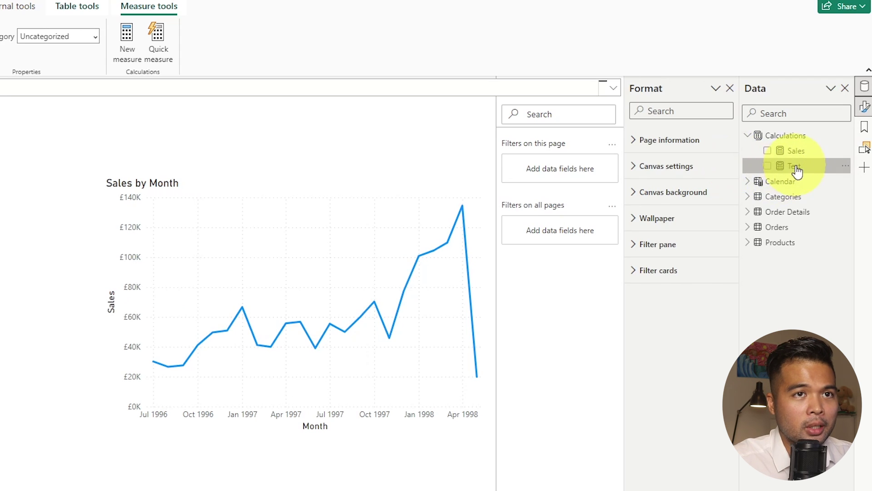
# Step: Place the Test measure on the empty area beside the line chart and show it as a card
pyautogui.moveTo(795, 170); pyautogui.dragTo(0, 199)
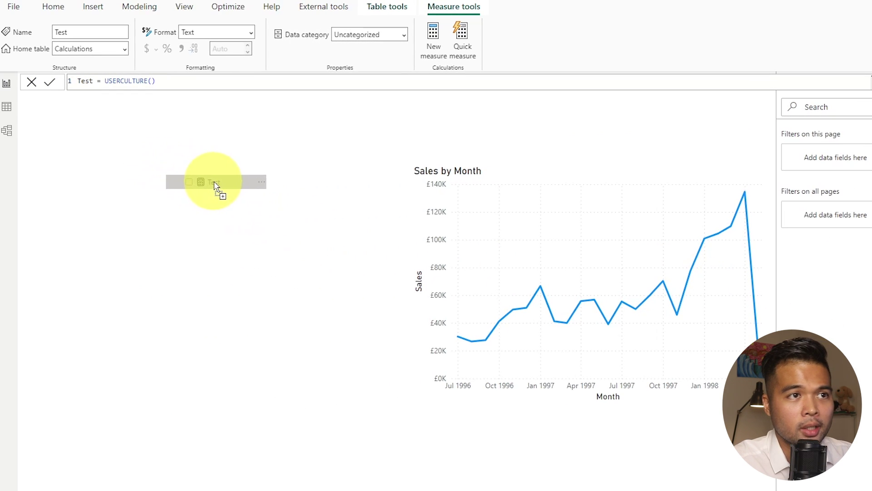
pyautogui.moveTo(215, 182); pyautogui.dragTo(225, 183)
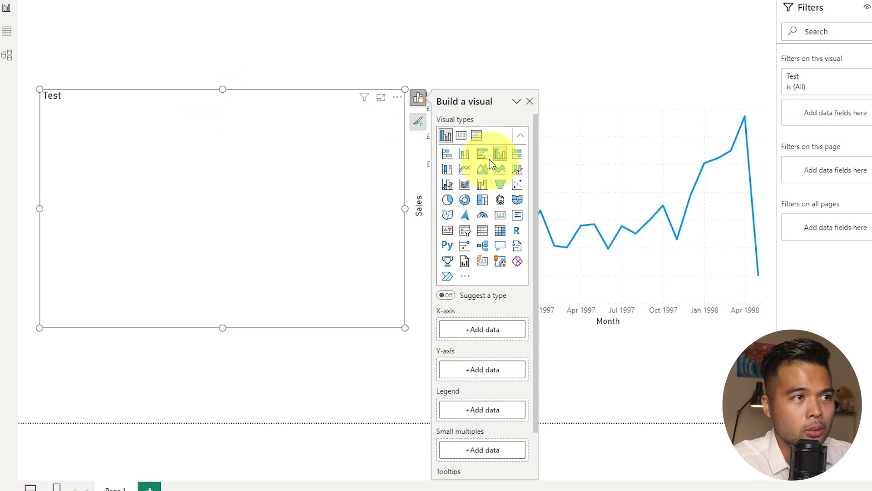
pyautogui.click(462, 136)
pyautogui.click(304, 45)
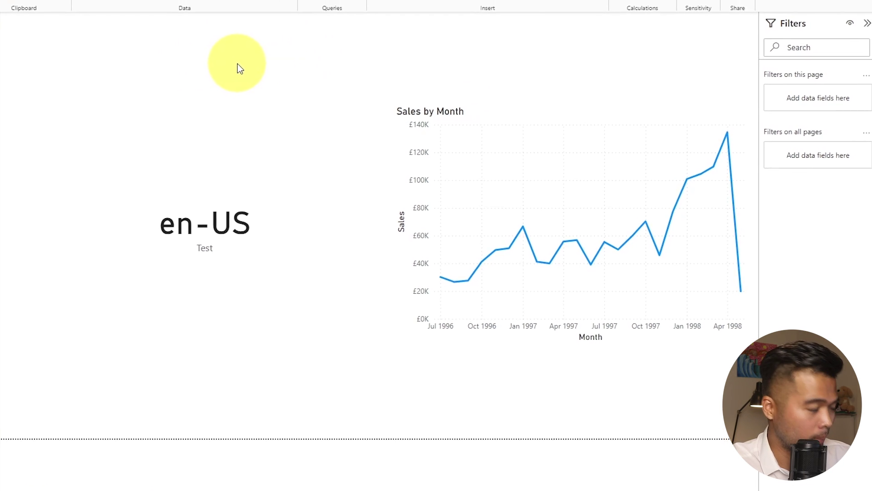
# Step: Publish the Cultures report again, replacing the existing version, and open it in the Power BI service
pyautogui.click(669, 47)
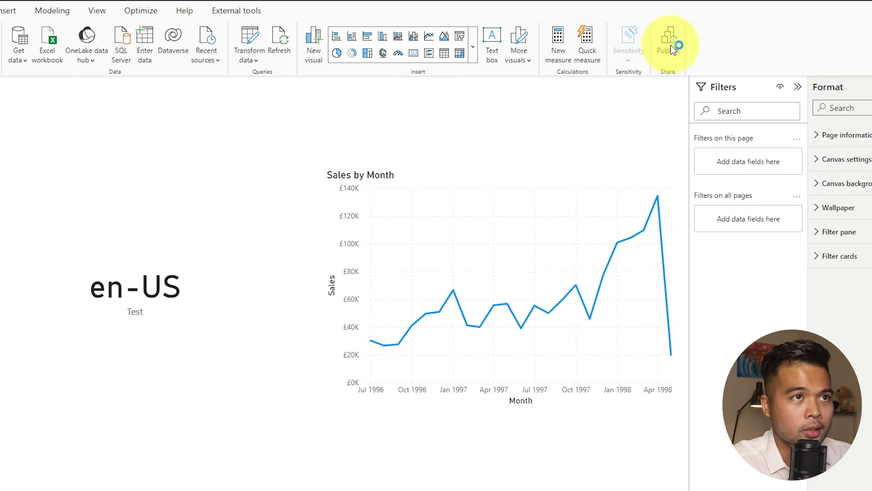
pyautogui.click(569, 377)
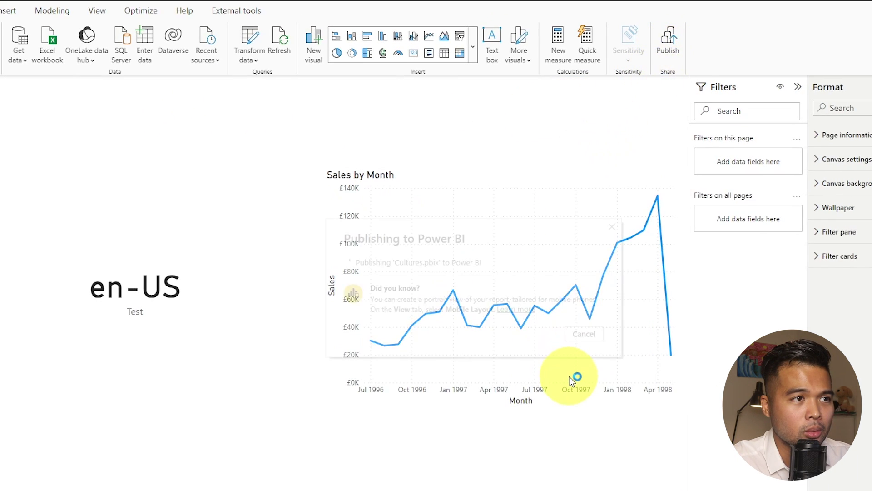
pyautogui.click(527, 353)
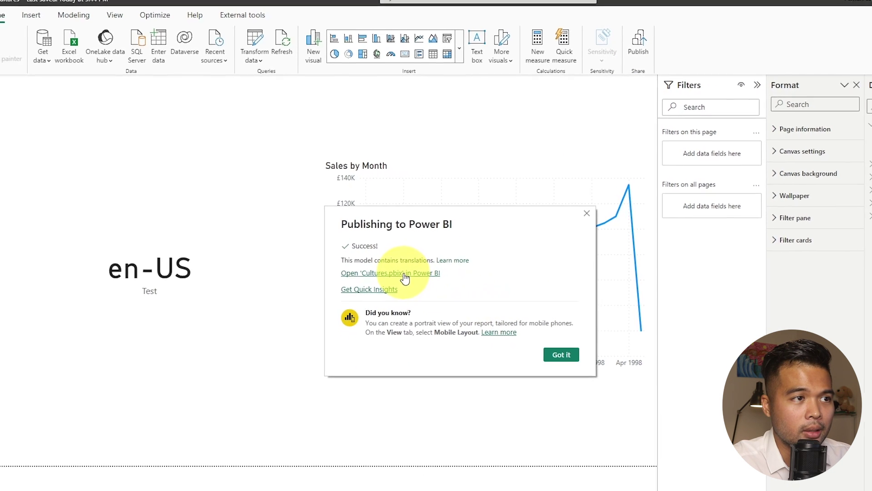
pyautogui.click(405, 274)
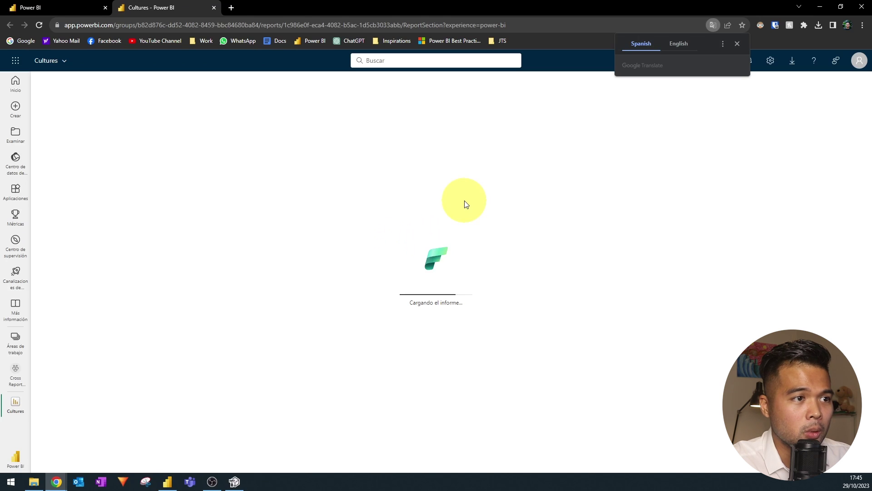
pyautogui.click(736, 44)
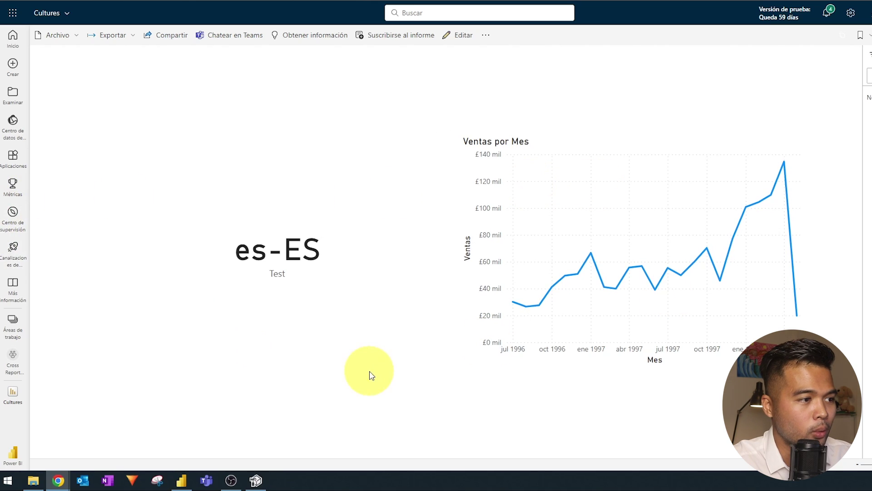
# Step: Switch back to Power BI Desktop and start a new Calculations measure, Title, with a multi-line SWITCH function
pyautogui.click(181, 481)
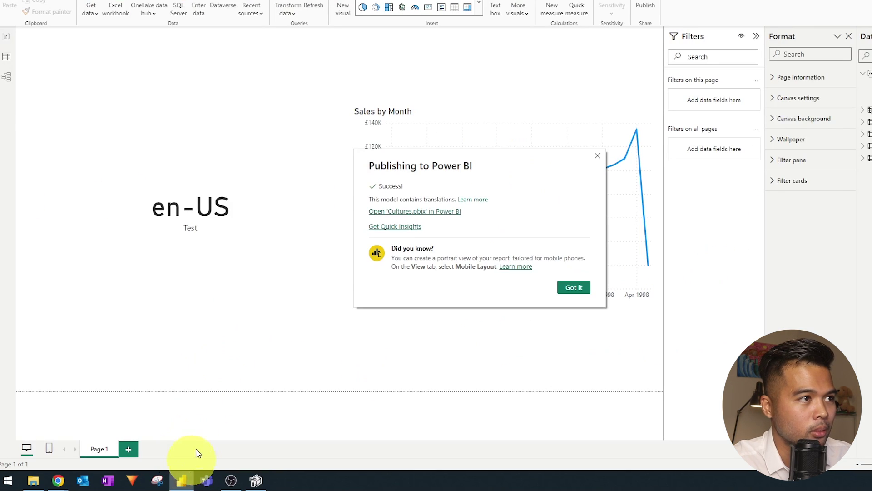
pyautogui.click(574, 287)
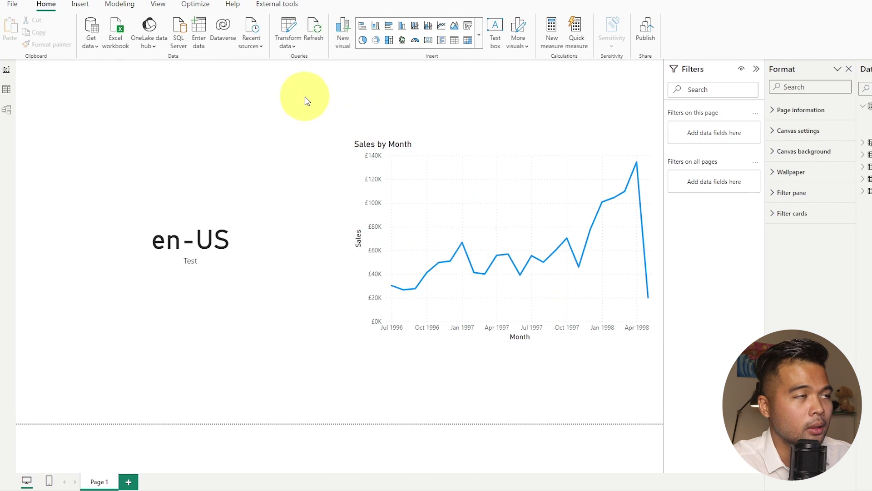
pyautogui.rightClick(813, 108)
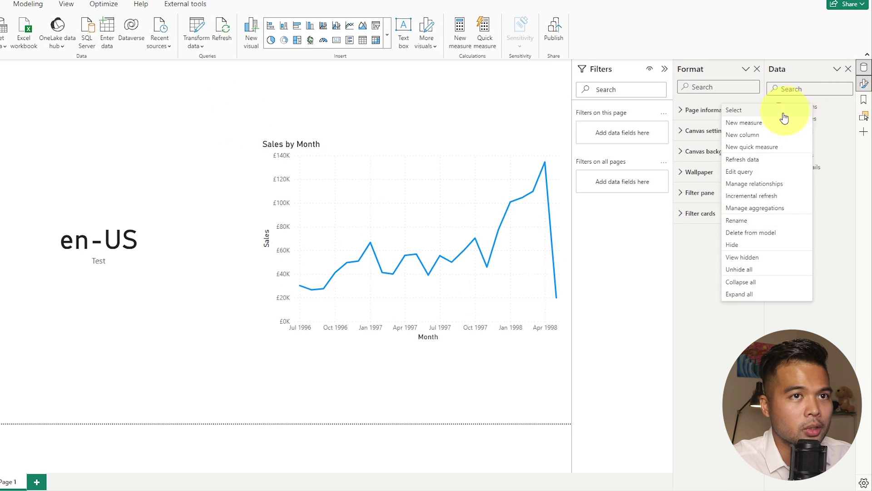
pyautogui.click(774, 123)
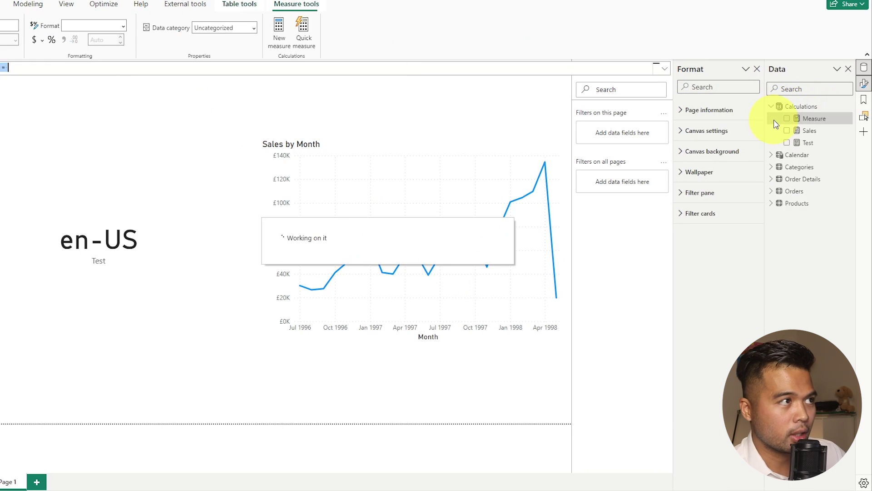
pyautogui.press('BackSpace')
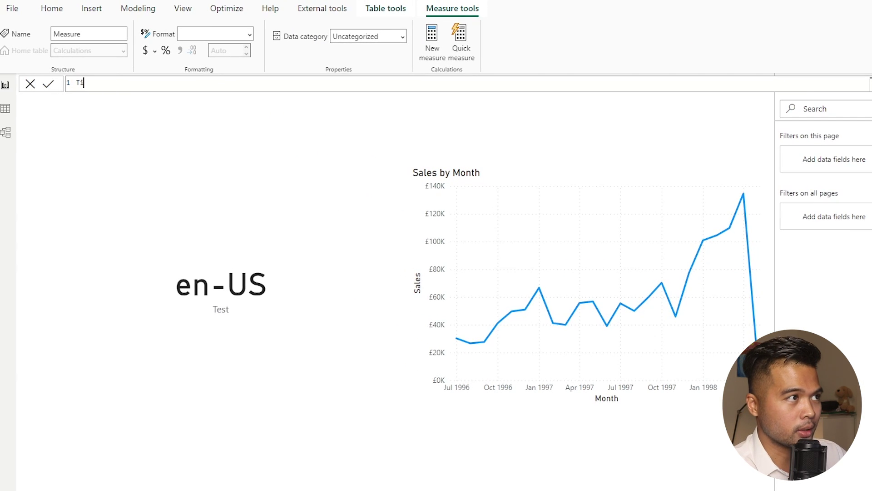
pyautogui.write('Title = SWITC(')
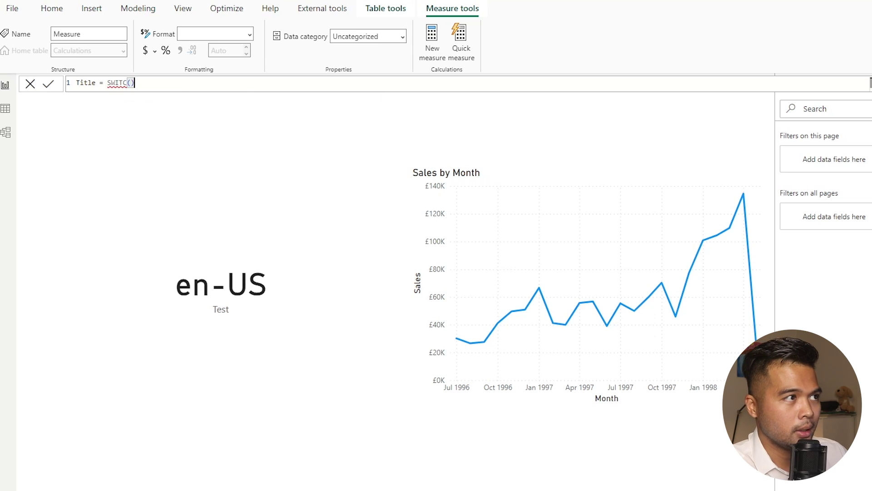
pyautogui.press('BackSpace')
pyautogui.write('H')
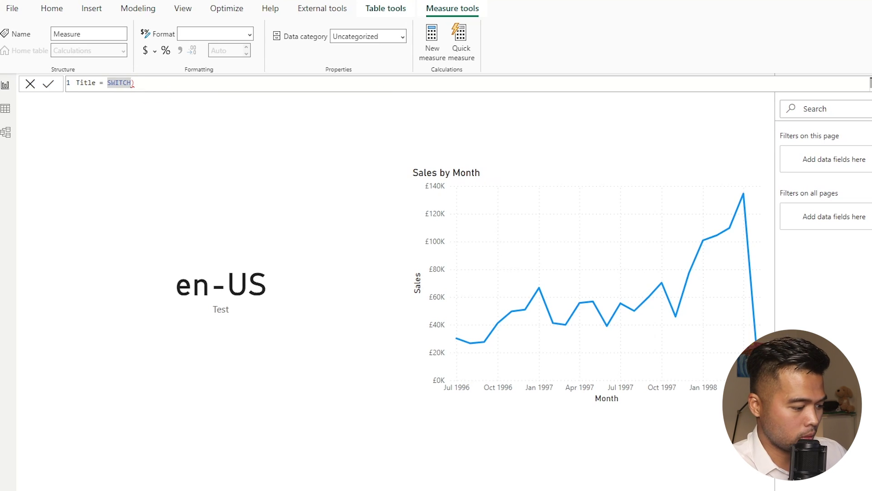
pyautogui.press('Delete')
pyautogui.write('(')
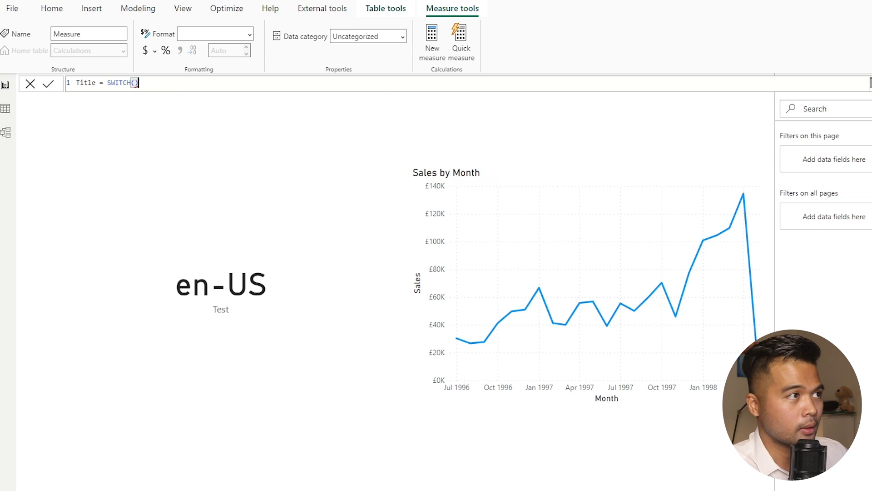
pyautogui.hotkey('shift', 'Return')
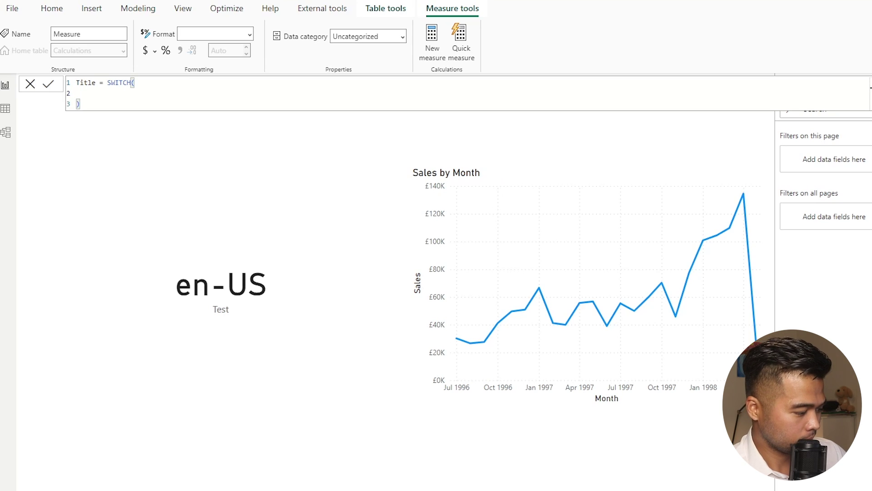
# Step: Enter LEFT(USERCULTURE(), 2) as the expression that the Title measure's SWITCH evaluates
pyautogui.write('L')
pyautogui.press('BackSpace')
pyautogui.write('I')
pyautogui.press('BackSpace')
pyautogui.write('U')
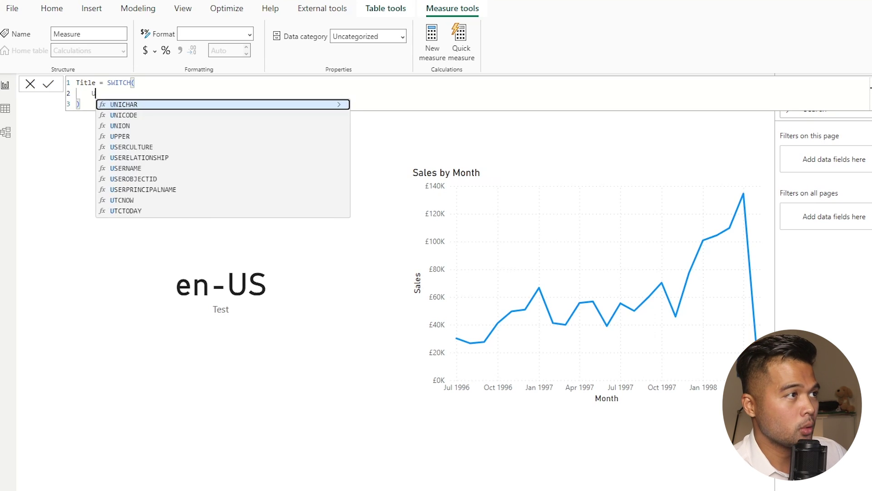
pyautogui.write('SER')
pyautogui.press('Tab')
pyautogui.write('(')
pyautogui.press('Home')
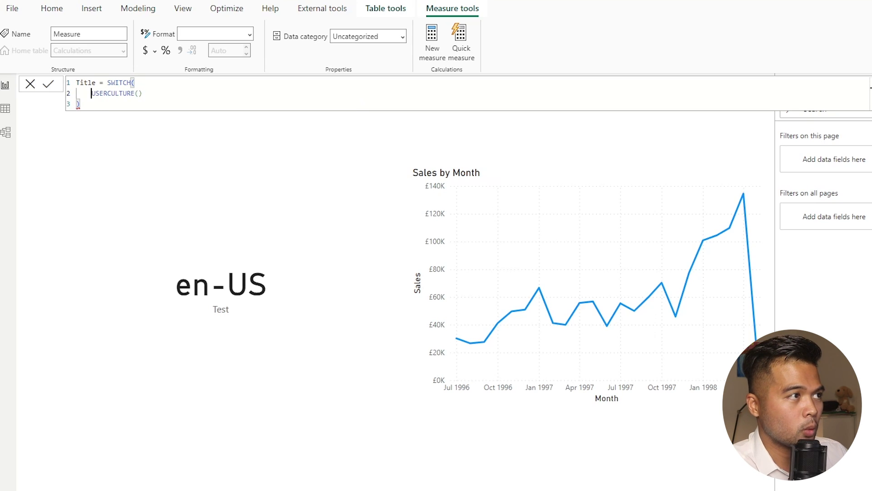
pyautogui.write('LEFT')
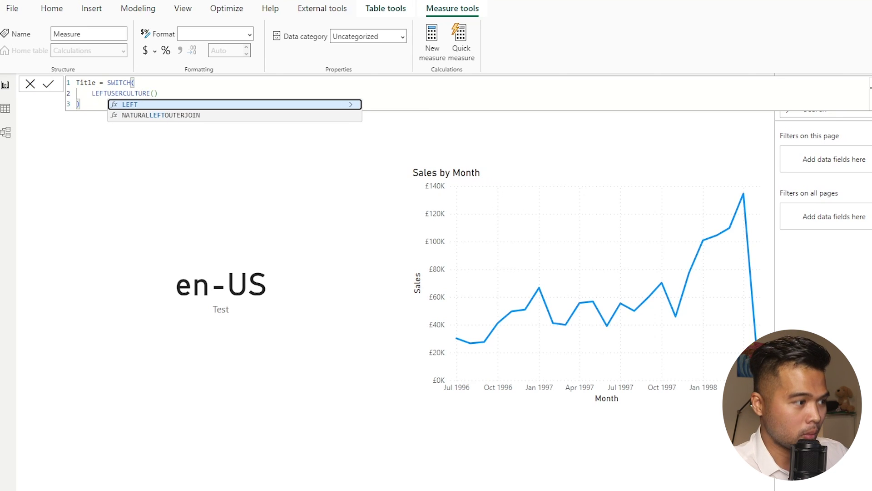
pyautogui.write('(')
pyautogui.hotkey('ctrl', 'Right')
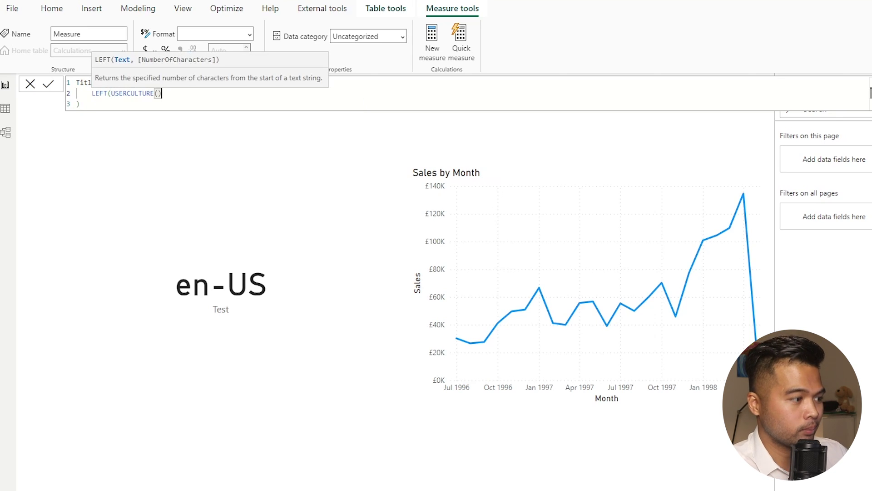
pyautogui.write(', 2)')
# Step: Add an "en" case to the Title measure's SWITCH that returns "Total Sales by Month"
pyautogui.hotkey('shift', 'Return')
pyautogui.write(',')
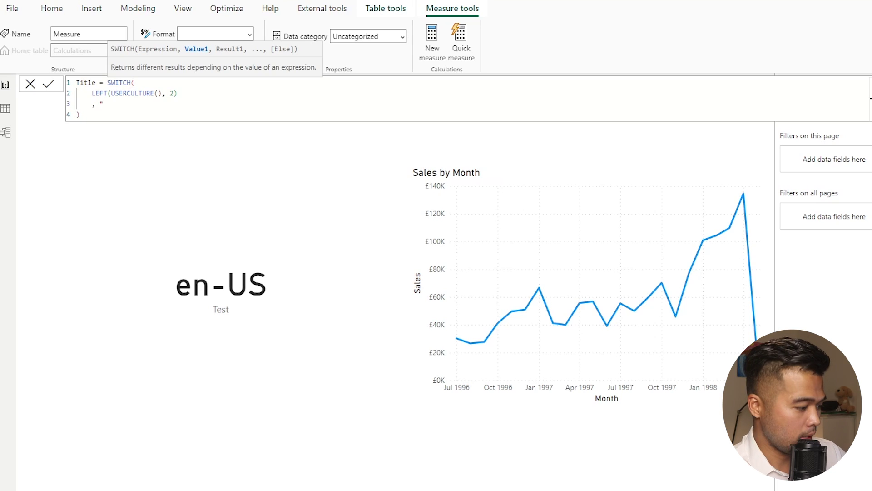
pyautogui.write('"en",')
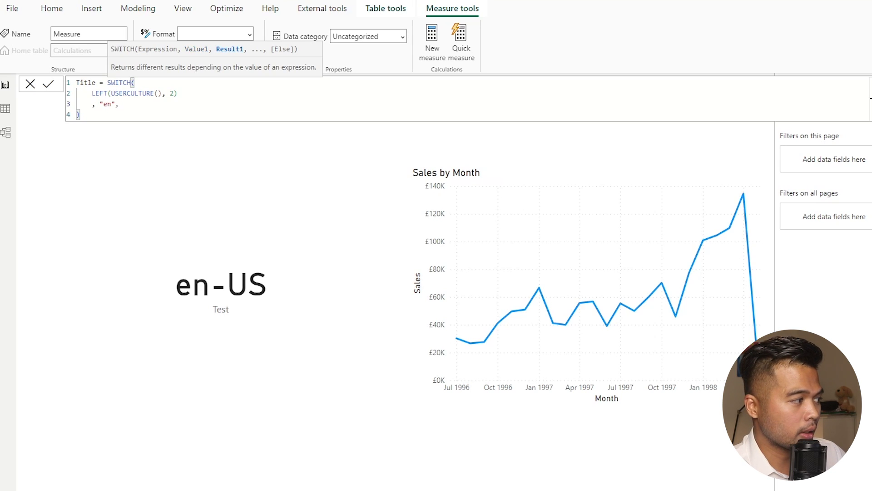
pyautogui.write(' "Total Sales ')
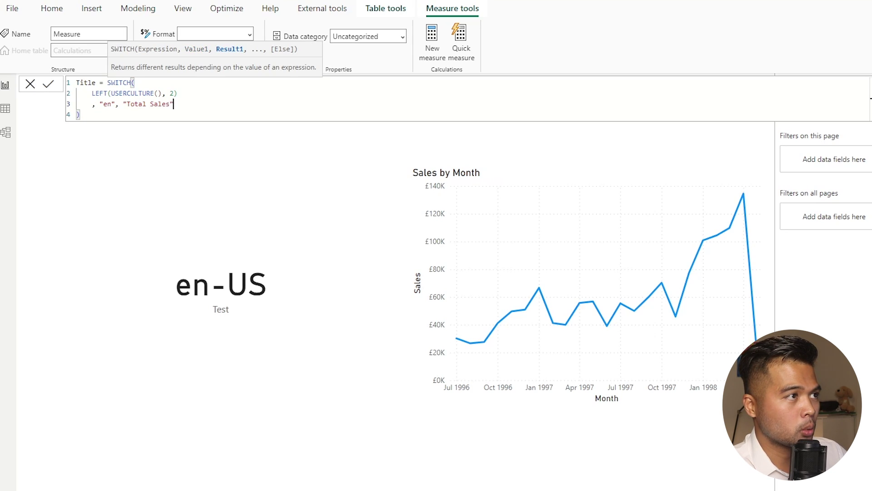
pyautogui.write('by Month')
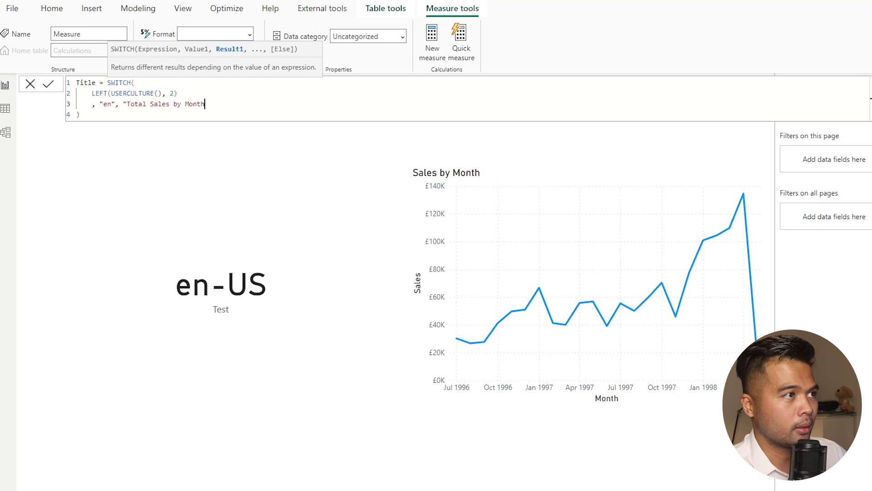
pyautogui.write('"')
# Step: Add an "es" case that returns "Ventas Totales por Mes" and commit the Title measure
pyautogui.hotkey('shift', 'Return')
pyautogui.write(', "es')
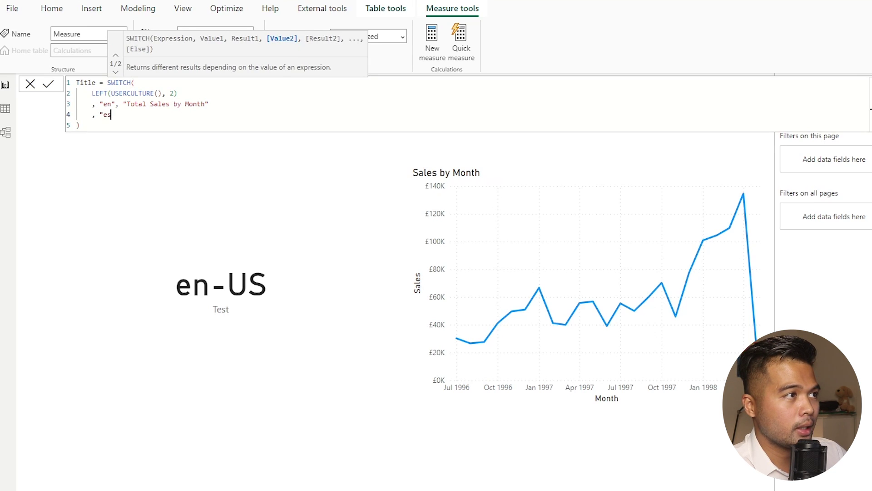
pyautogui.write('", ')
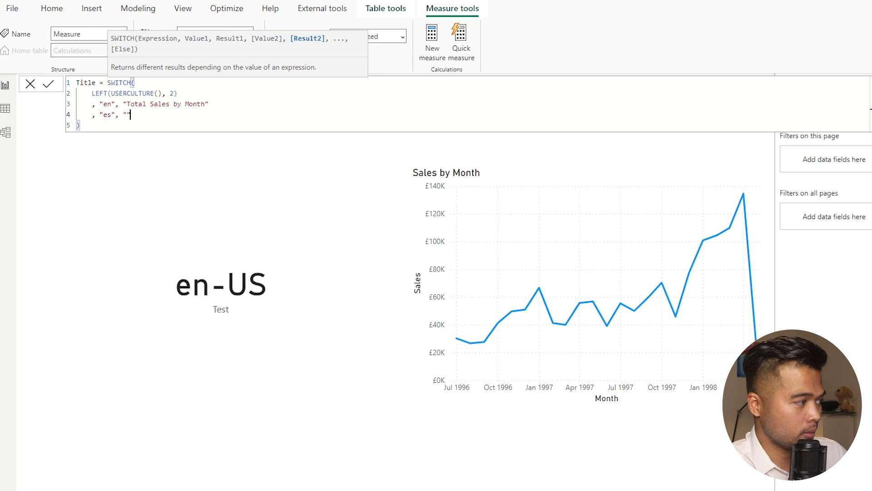
pyautogui.write('"Venta')
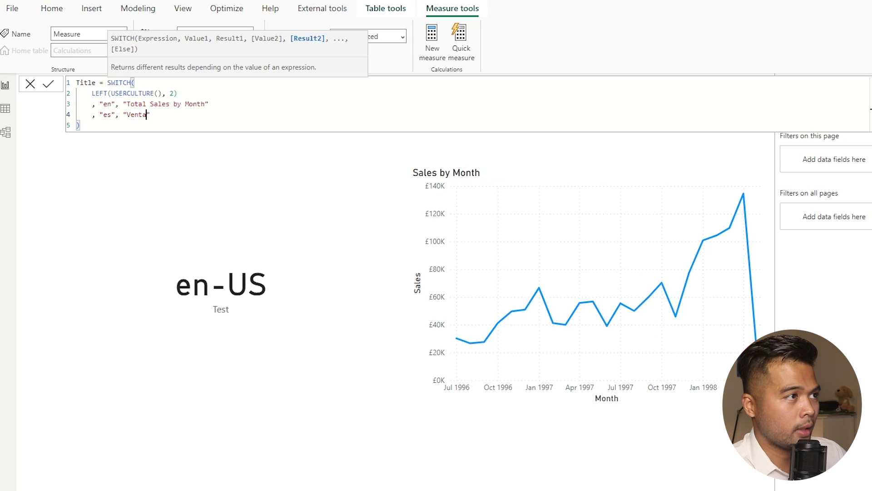
pyautogui.write('s Totales por Mes')
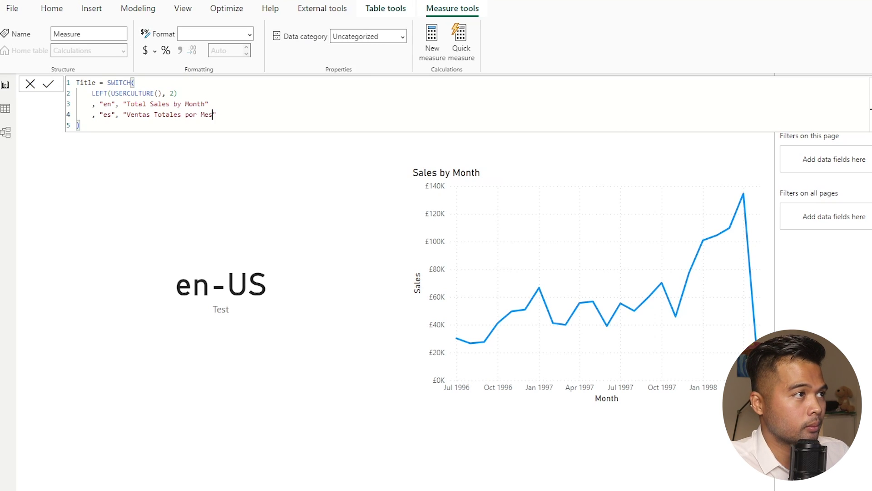
pyautogui.press('Return')
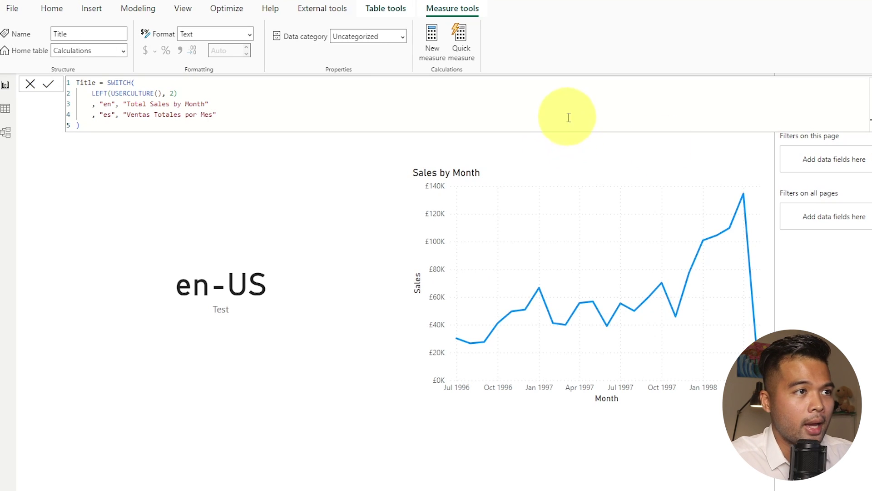
# Step: Base the line chart's title text on the Title measure from Calculations, using the Field value format style
pyautogui.click(471, 172)
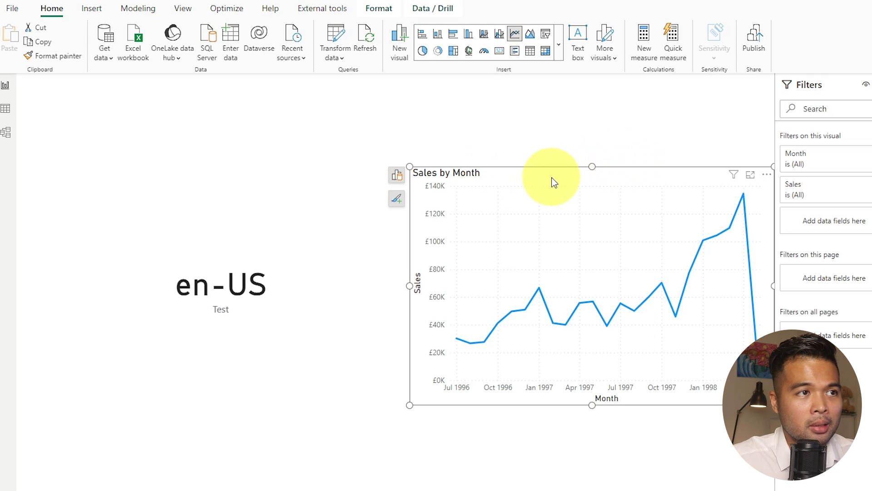
pyautogui.click(767, 184)
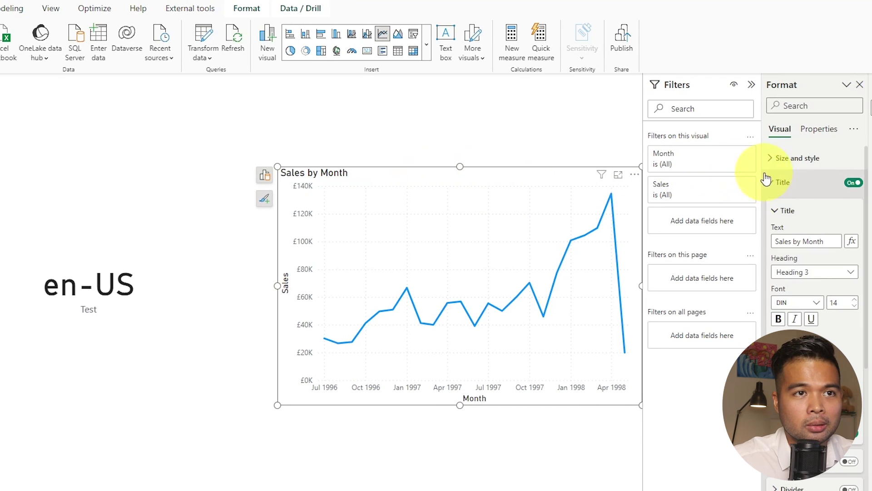
pyautogui.click(852, 241)
pyautogui.click(252, 155)
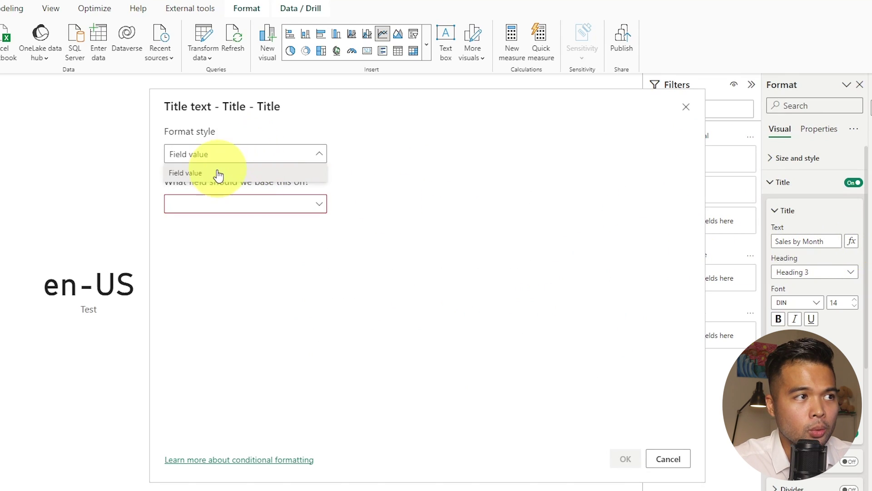
pyautogui.click(219, 175)
pyautogui.click(235, 203)
pyautogui.click(178, 247)
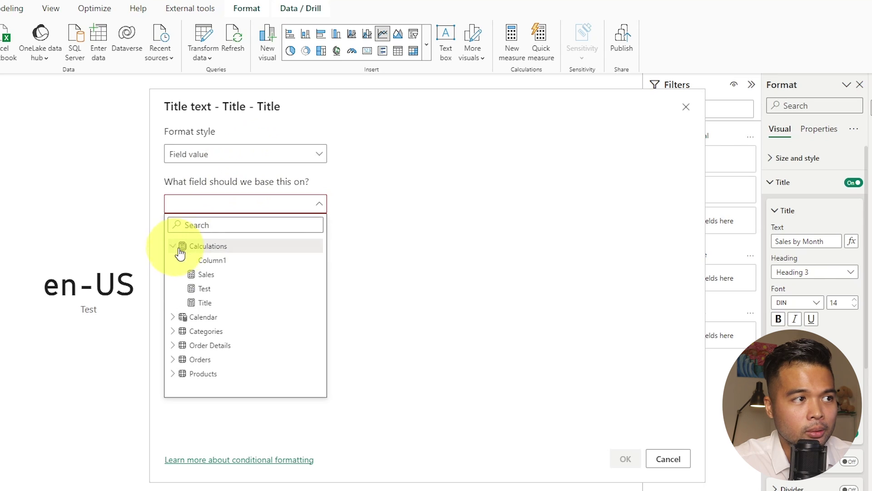
pyautogui.click(214, 302)
pyautogui.click(621, 459)
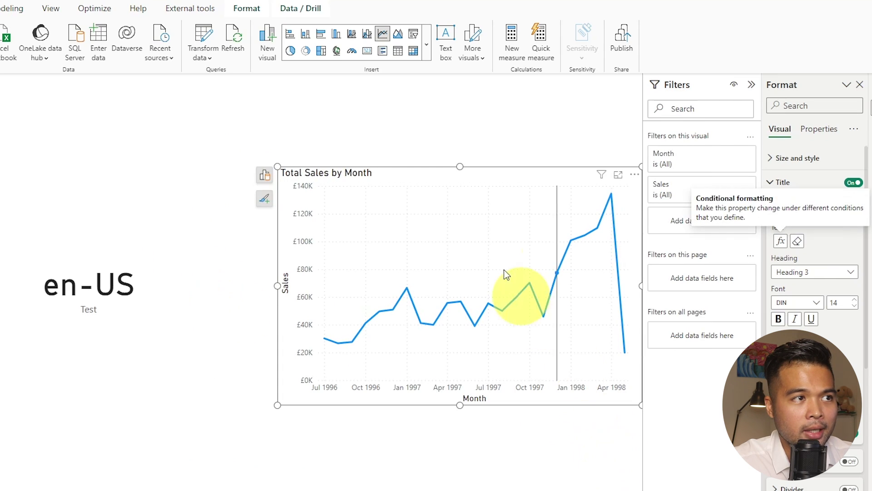
pyautogui.click(423, 140)
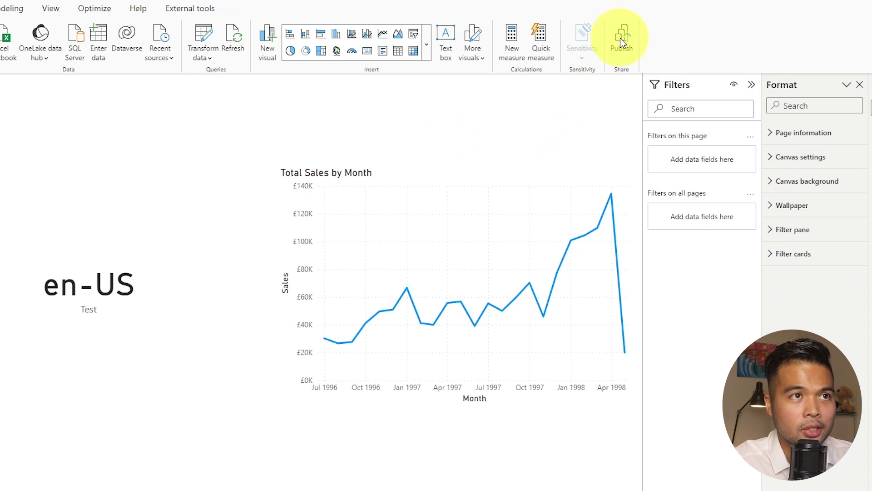
# Step: Publish the report with the dynamic chart title, replacing the existing Cultures dataset, and open it in the Power BI service
pyautogui.click(619, 62)
pyautogui.click(475, 313)
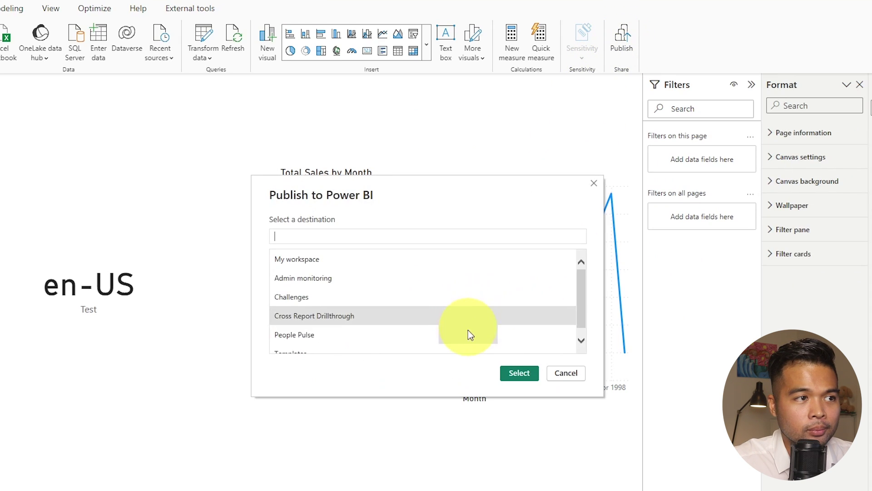
pyautogui.click(515, 370)
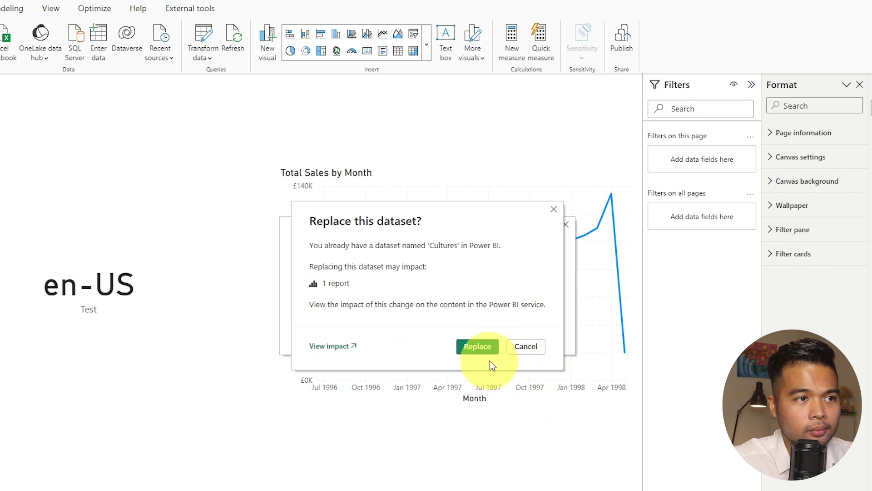
pyautogui.click(483, 349)
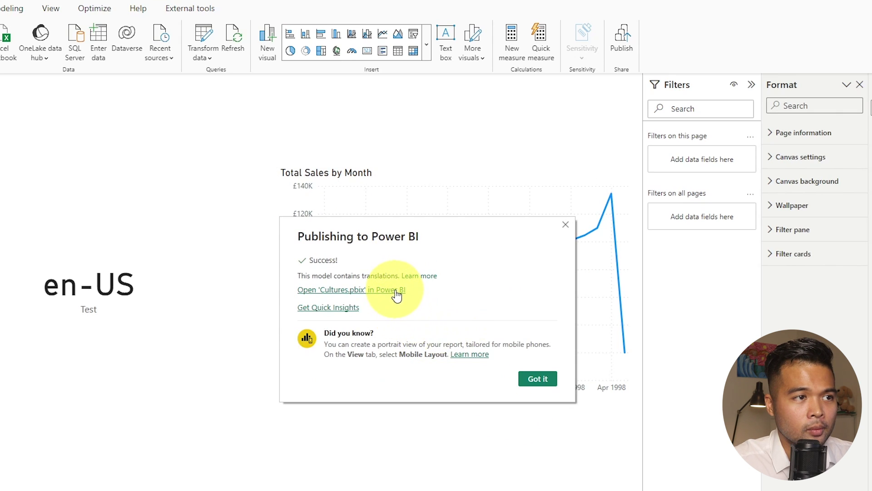
pyautogui.click(396, 290)
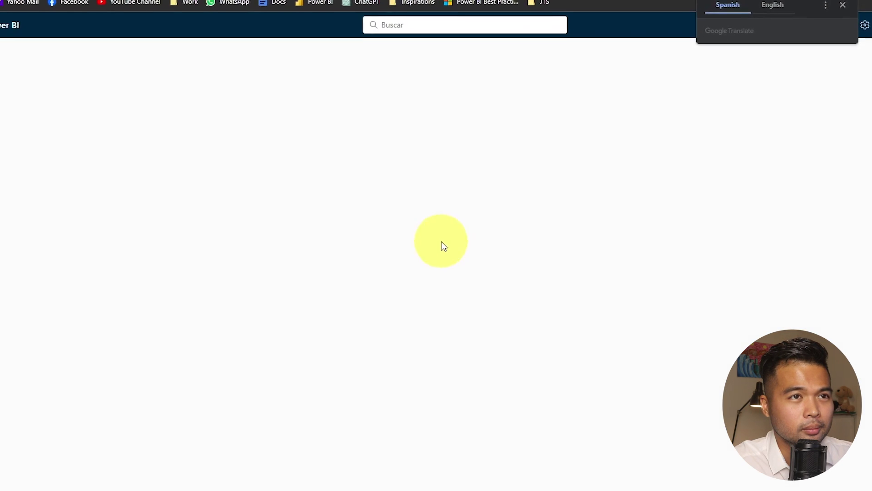